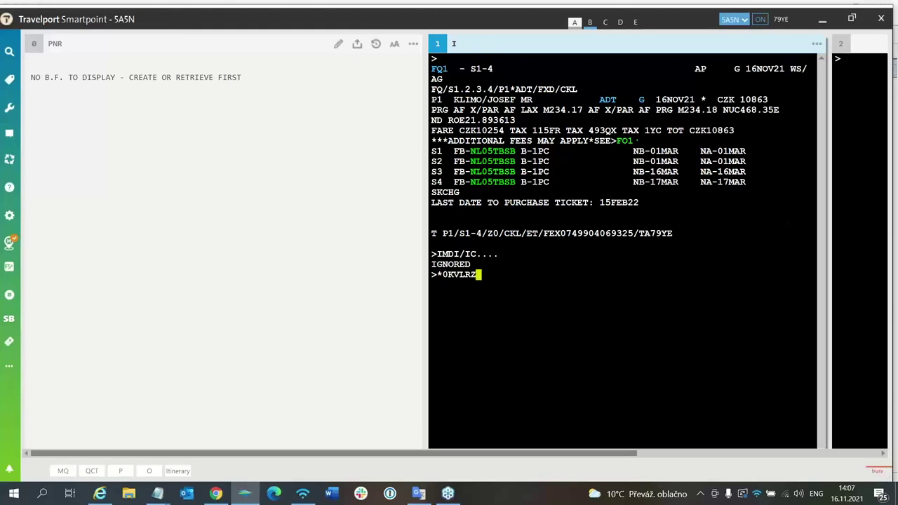
{"action": "key", "text": "Return"}
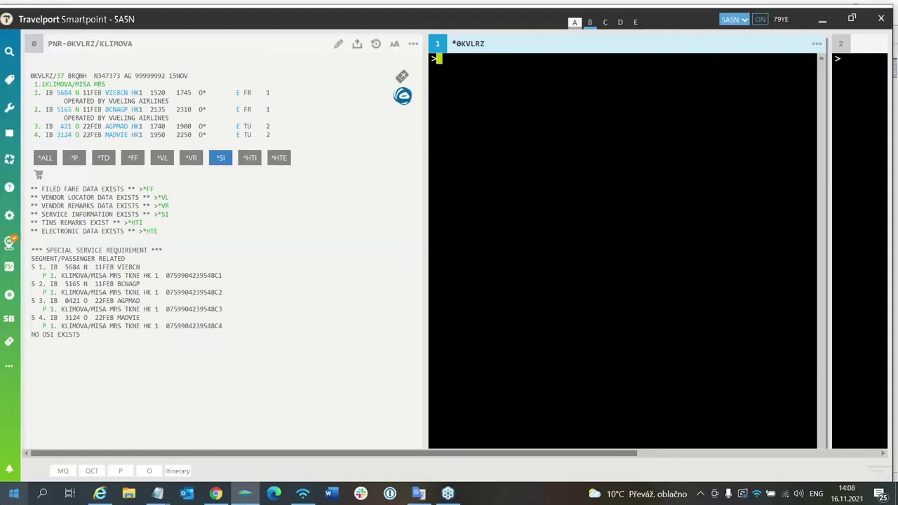
{"action": "left_click", "coordinate": [217, 495]}
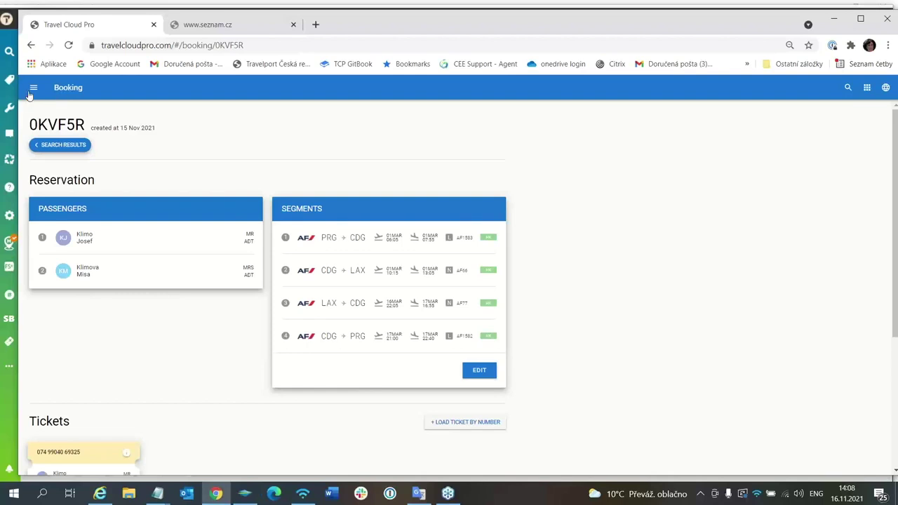
{"action": "left_click", "coordinate": [33, 88]}
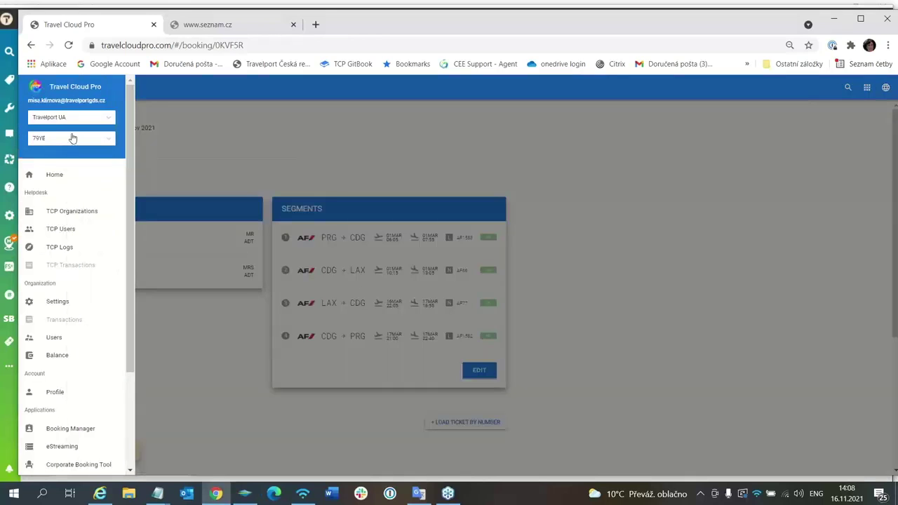
{"action": "left_click", "coordinate": [57, 176]}
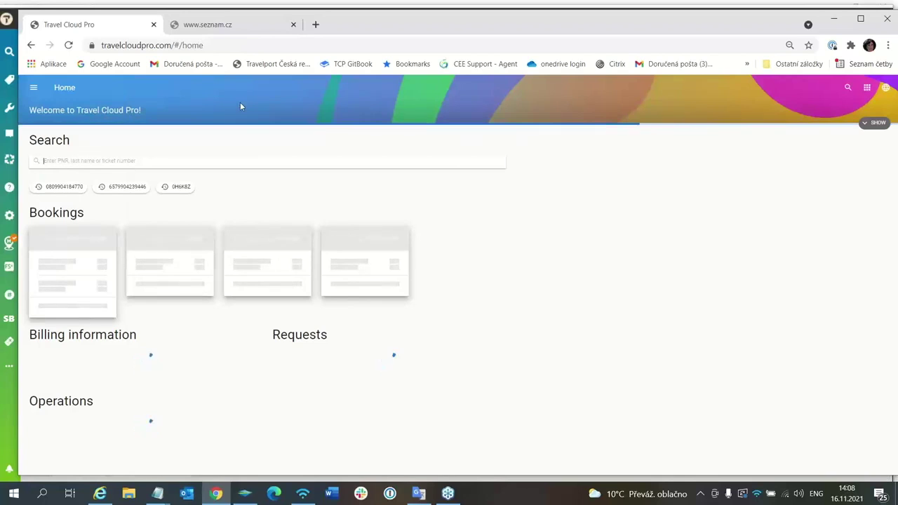
{"action": "key", "text": "Return"}
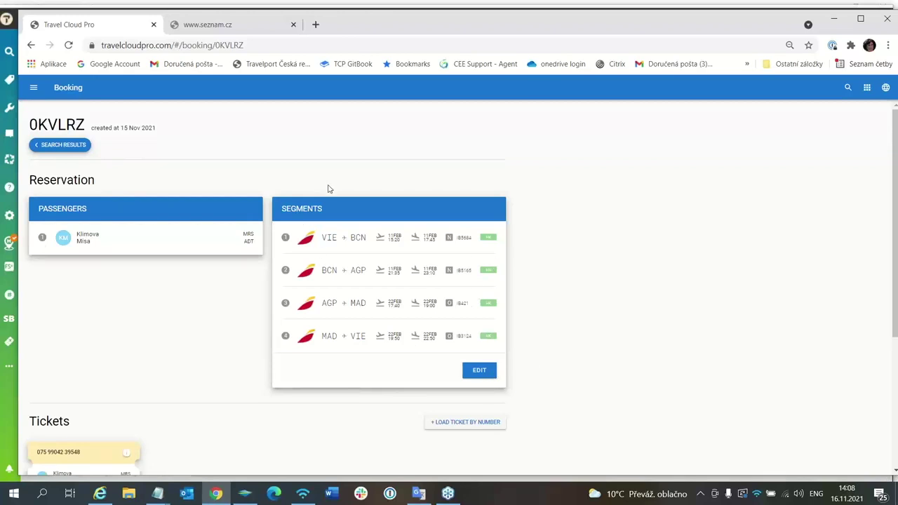
- Start adding segments with a 01MAR flight search from VIE to AGP
{"action": "left_click", "coordinate": [481, 370]}
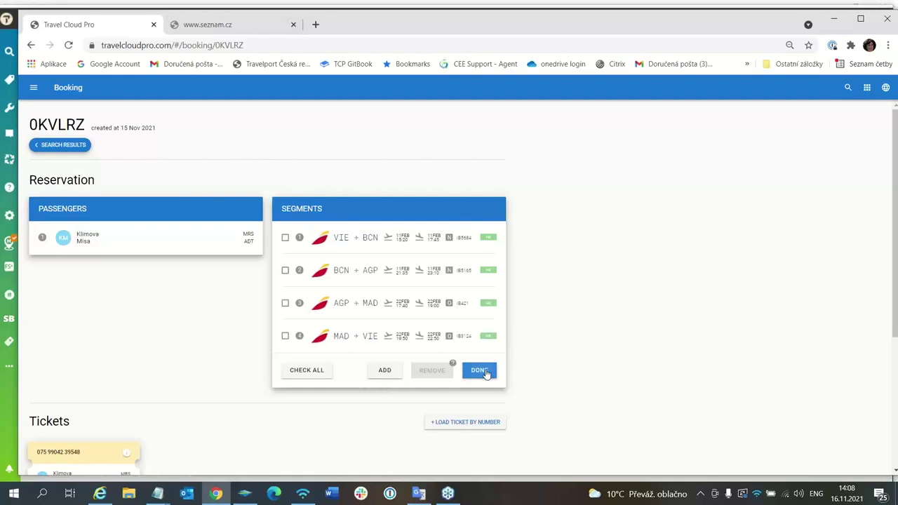
{"action": "left_click", "coordinate": [385, 370]}
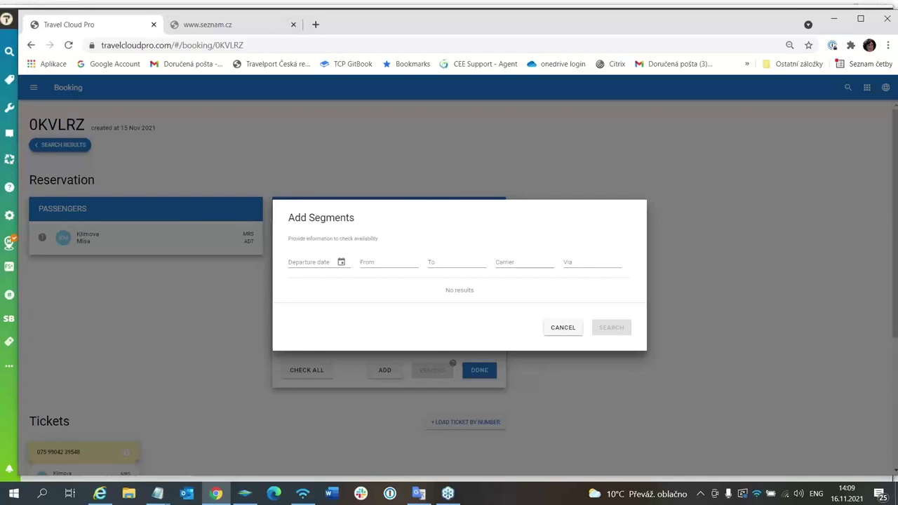
{"action": "left_click", "coordinate": [316, 260]}
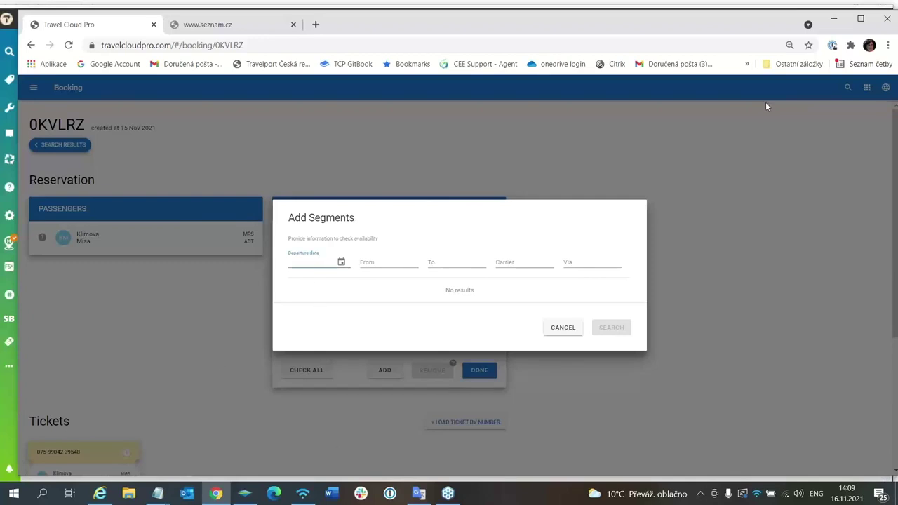
{"action": "type", "text": "01"}
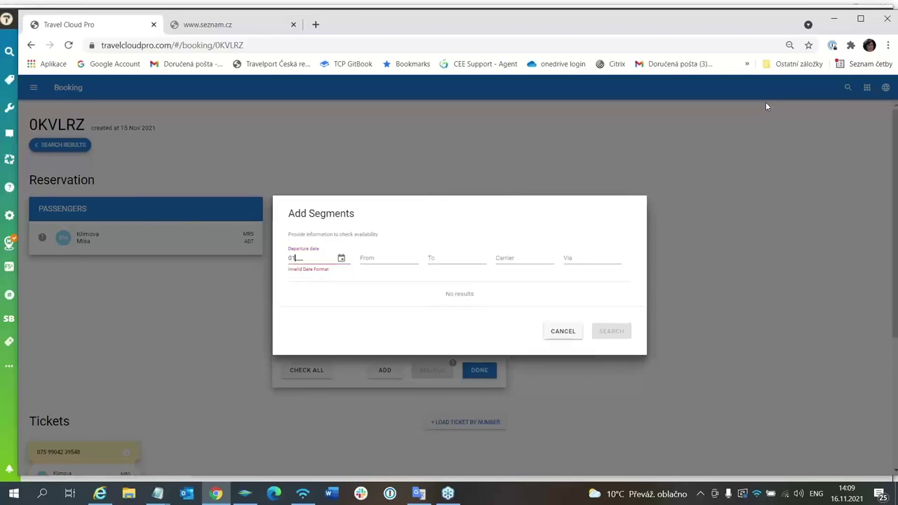
{"action": "type", "text": "MAR"}
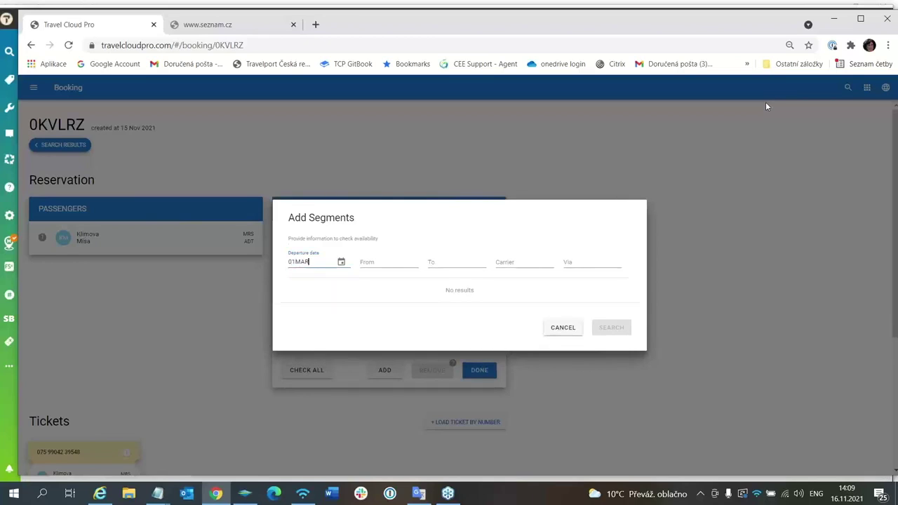
{"action": "key", "text": "Tab"}
{"action": "key", "text": "Tab"}
{"action": "type", "text": "AGP"}
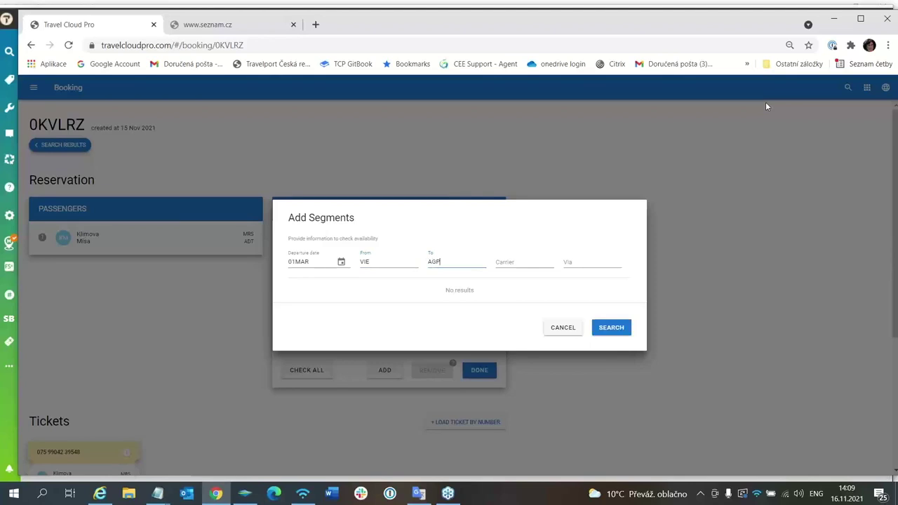
{"action": "key", "text": "Tab"}
{"action": "key", "text": "Tab"}
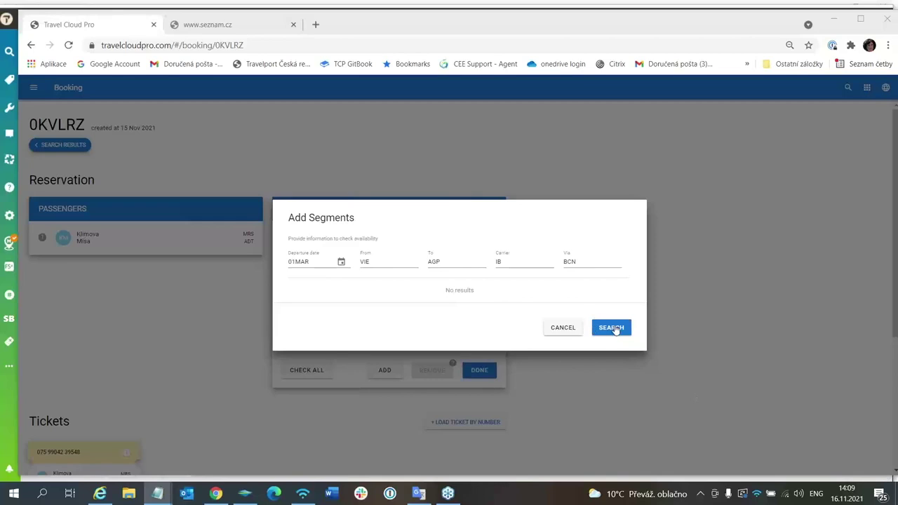
- Search availability and add the VIE→BCN and BCN→AGP flights in F class
{"action": "left_click", "coordinate": [611, 327]}
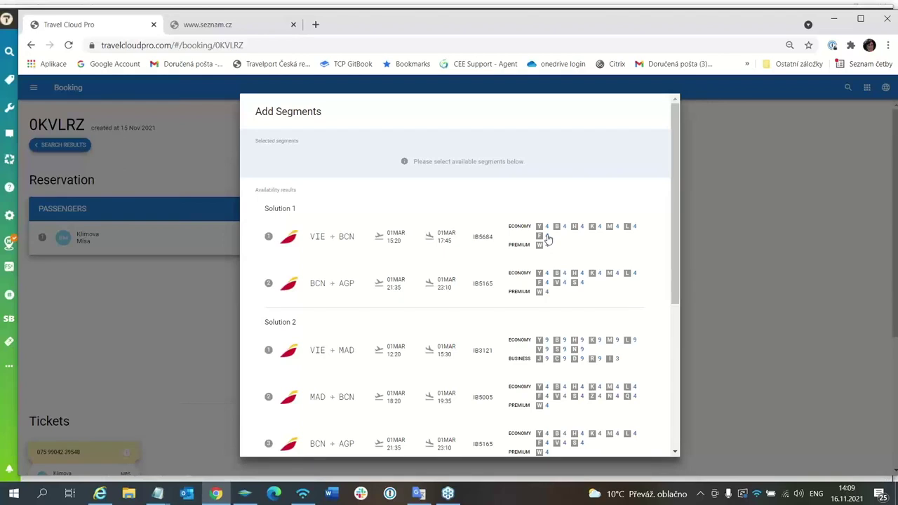
{"action": "left_click", "coordinate": [547, 237]}
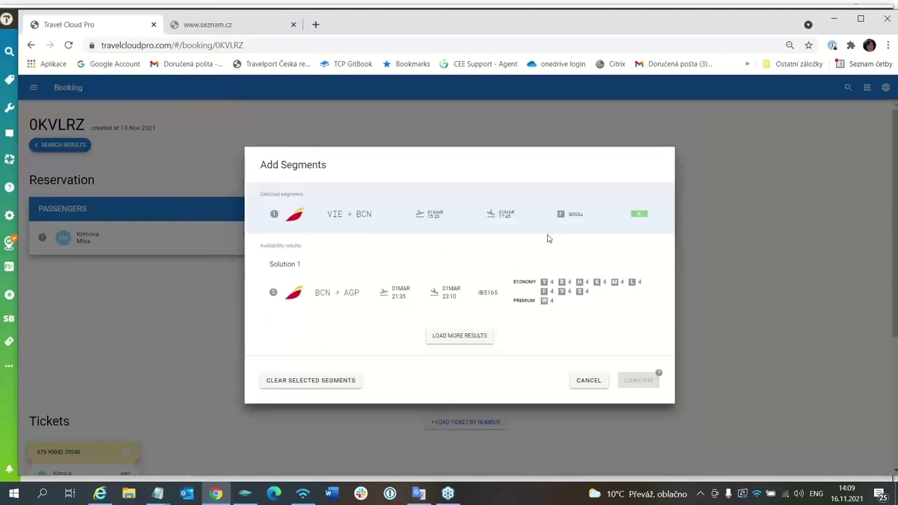
{"action": "left_click", "coordinate": [550, 293]}
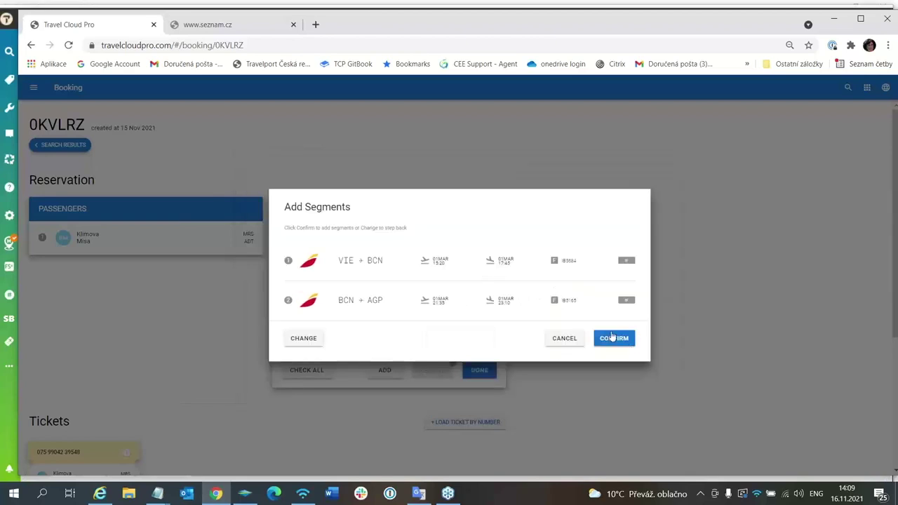
{"action": "left_click", "coordinate": [615, 339]}
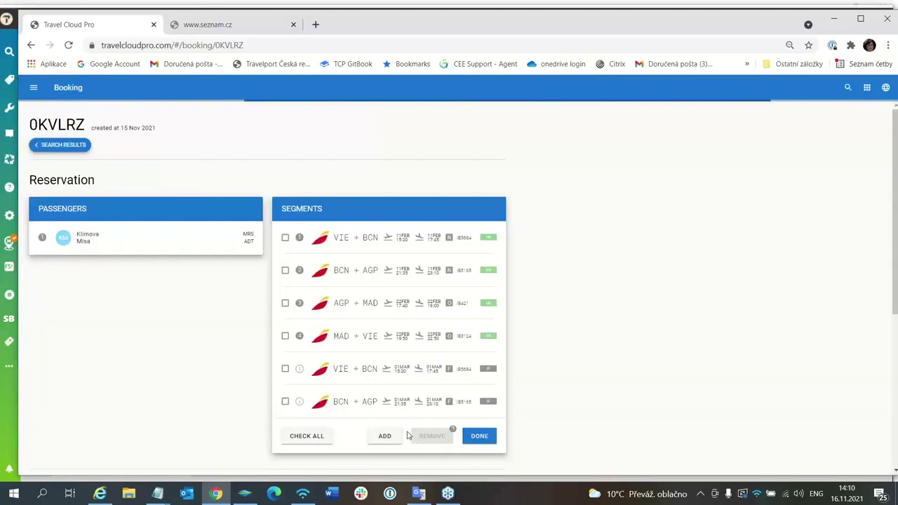
{"action": "left_click", "coordinate": [386, 436]}
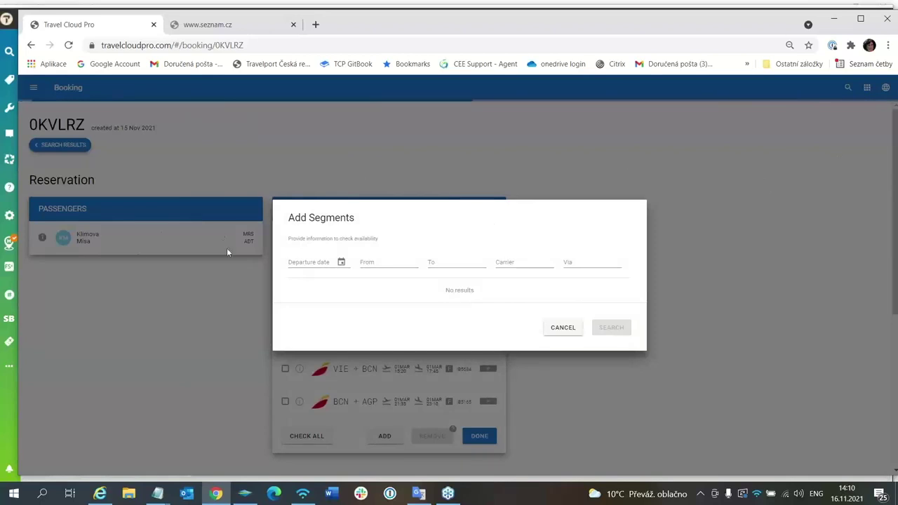
- Set up a return flight search for 11MAR from AGP to VIE
{"action": "left_click", "coordinate": [288, 261]}
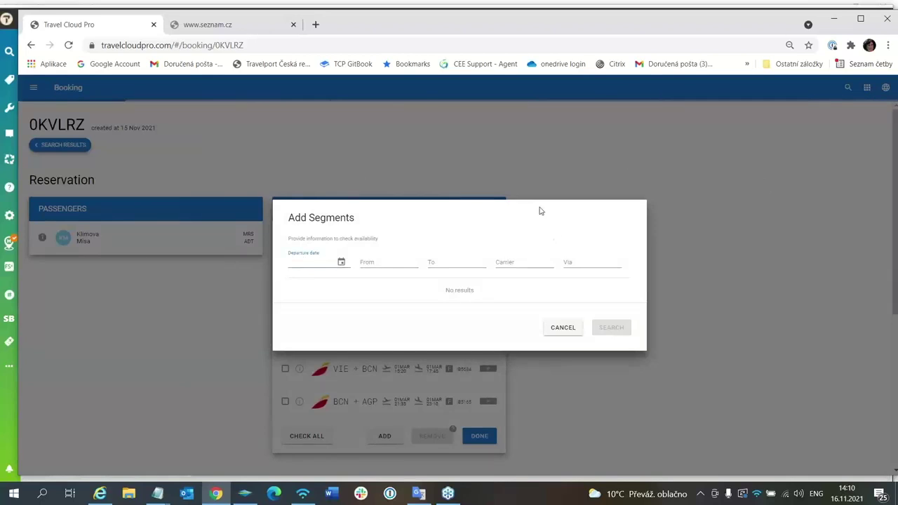
{"action": "type", "text": "11"}
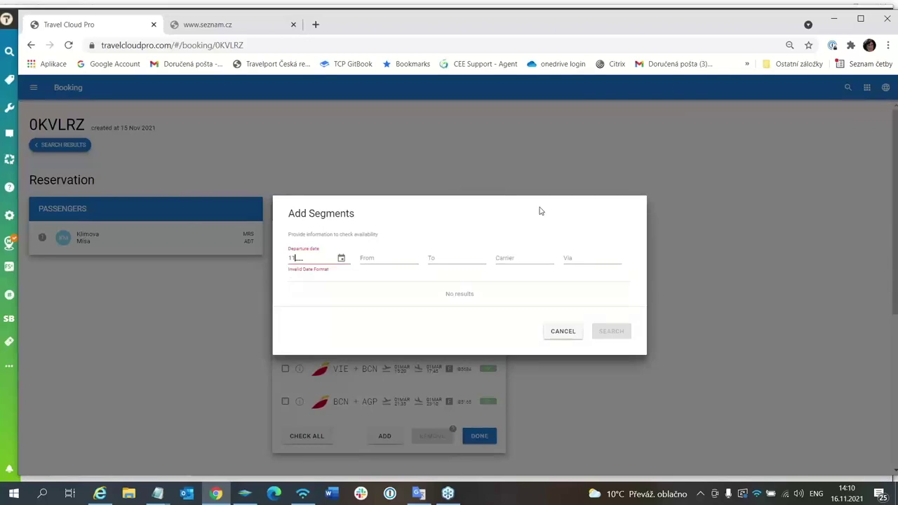
{"action": "type", "text": "MAR"}
{"action": "key", "text": "Tab"}
{"action": "key", "text": "Tab"}
{"action": "type", "text": "A"}
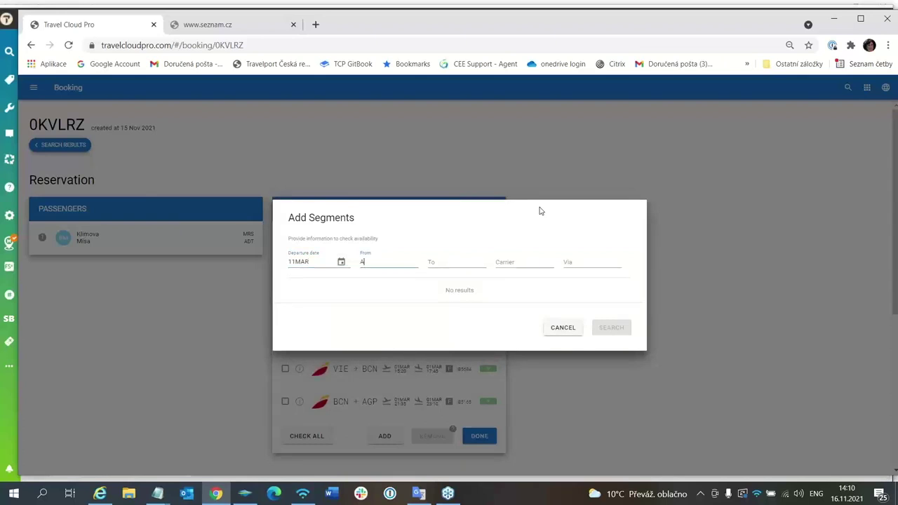
{"action": "key", "text": "Tab"}
{"action": "type", "text": "VIE"}
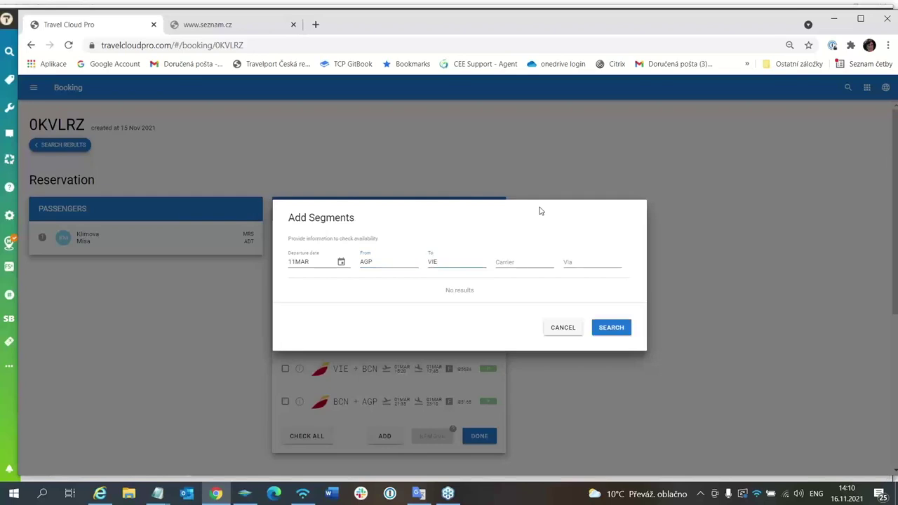
{"action": "key", "text": "Tab"}
{"action": "key", "text": "Tab"}
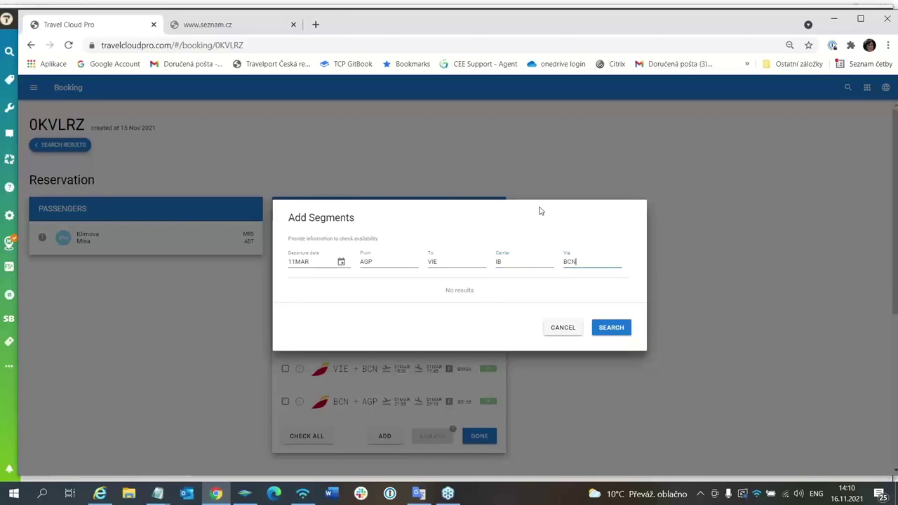
- Add AGP→BCN IB5166 and BCN→VIE in F class, then save the segment list
{"action": "left_click", "coordinate": [611, 327]}
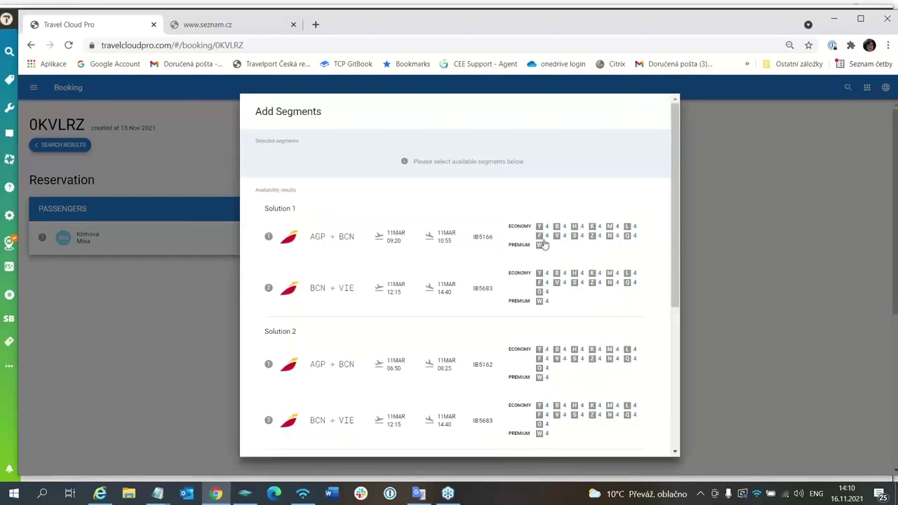
{"action": "left_click", "coordinate": [545, 238]}
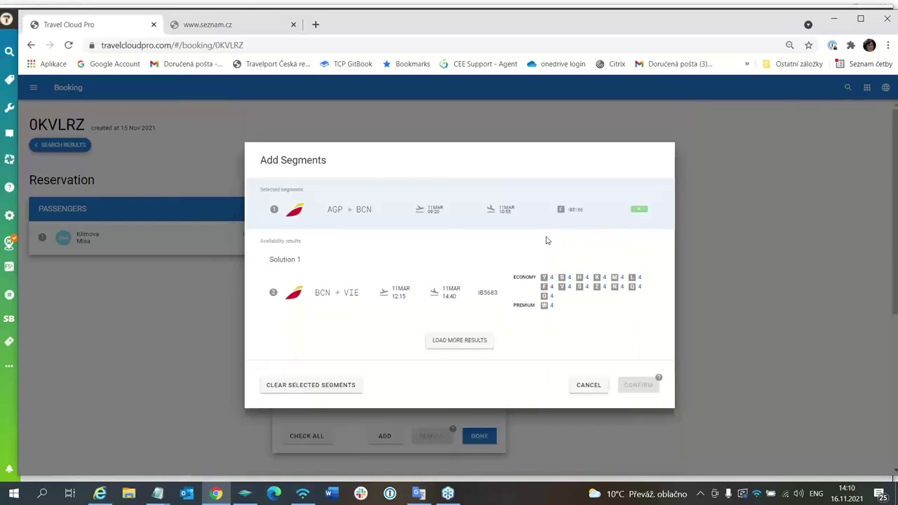
{"action": "left_click", "coordinate": [546, 285]}
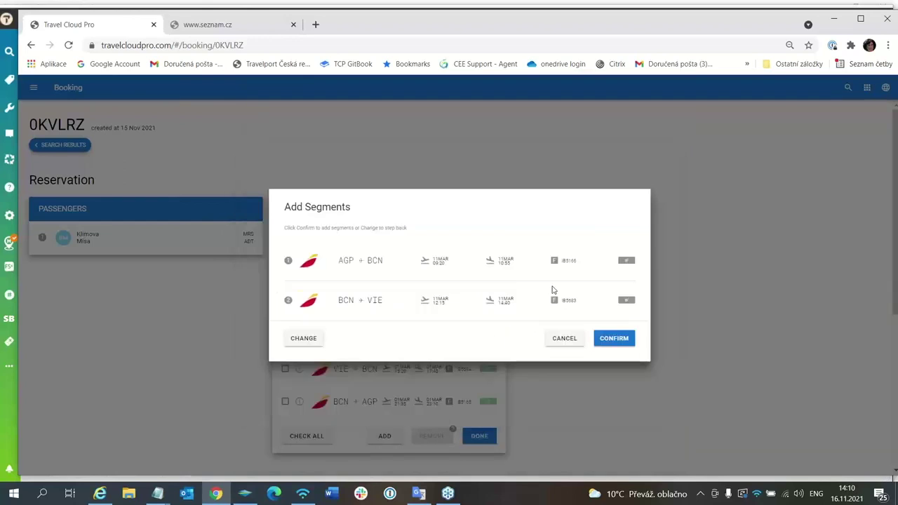
{"action": "left_click", "coordinate": [614, 338]}
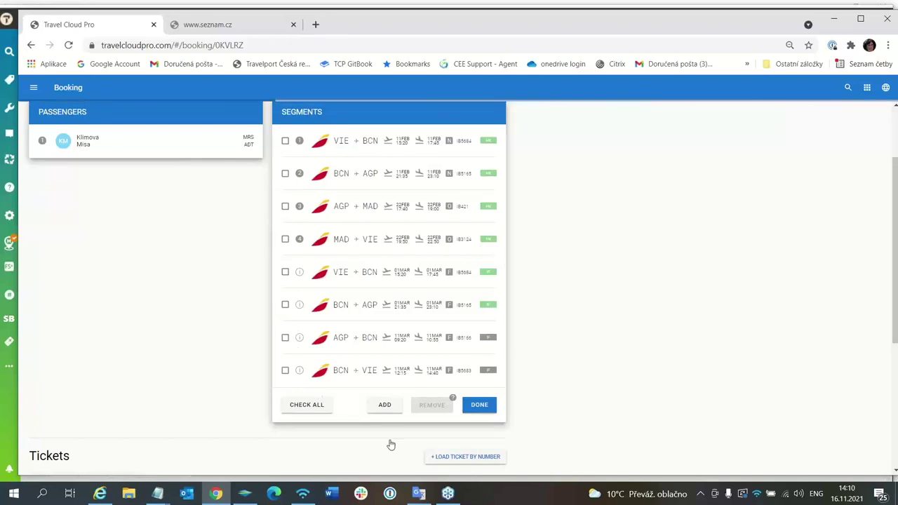
{"action": "left_click", "coordinate": [480, 405]}
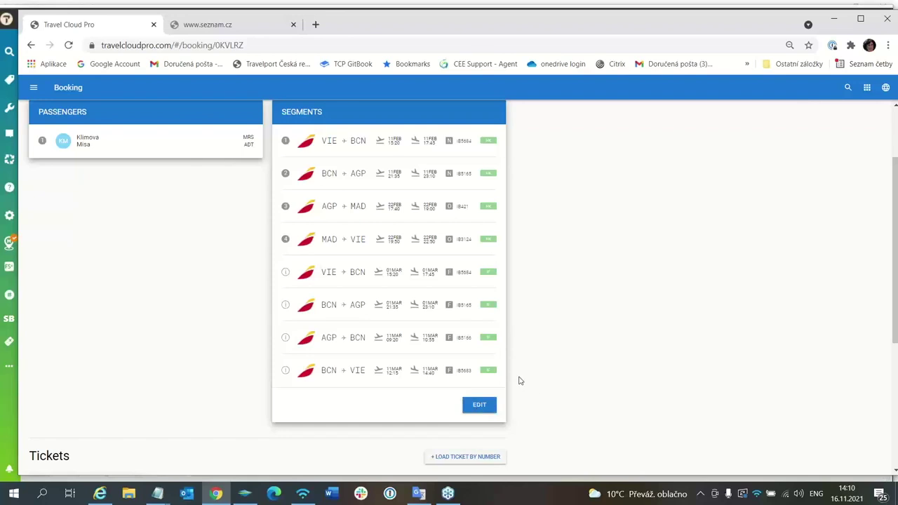
{"action": "scroll", "coordinate": [517, 377], "scroll_direction": "down", "scroll_amount": 3}
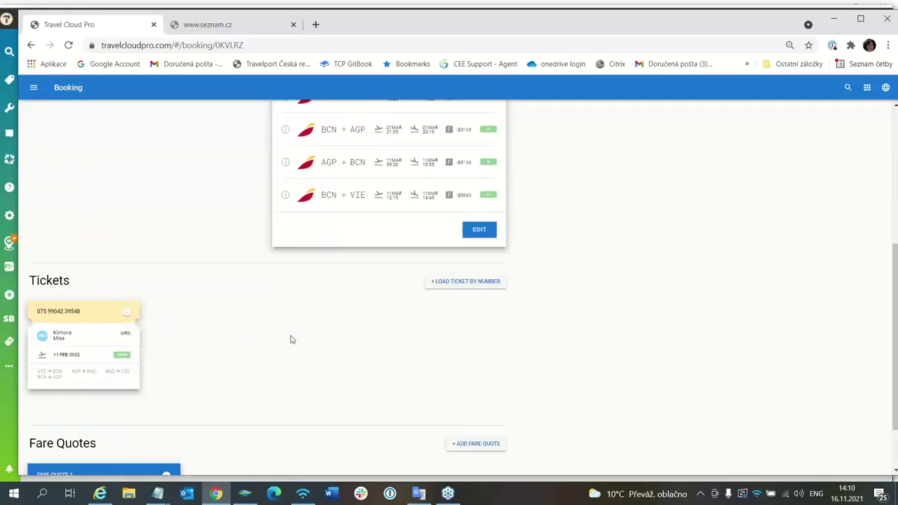
{"action": "scroll", "coordinate": [292, 340], "scroll_direction": "down", "scroll_amount": 1}
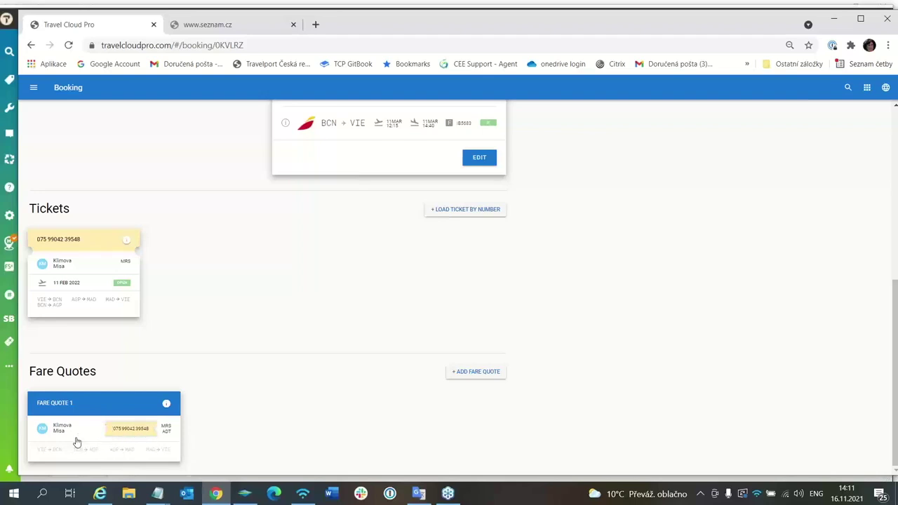
{"action": "left_click", "coordinate": [127, 243]}
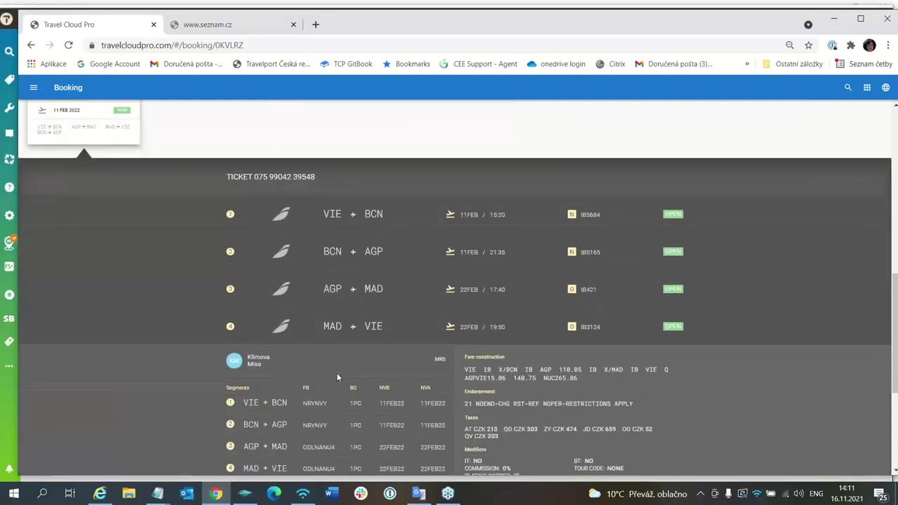
{"action": "scroll", "coordinate": [337, 377], "scroll_direction": "down", "scroll_amount": 1}
- Start the ticket exchange and include the 01MAR VIE–BCN and BCN–AGP segments in the quote
{"action": "left_click", "coordinate": [250, 457]}
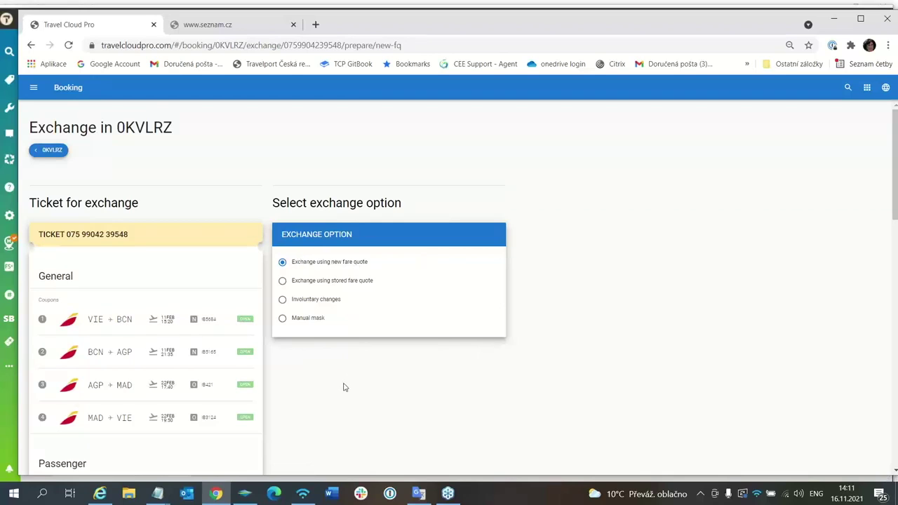
{"action": "scroll", "coordinate": [344, 387], "scroll_direction": "down", "scroll_amount": 10}
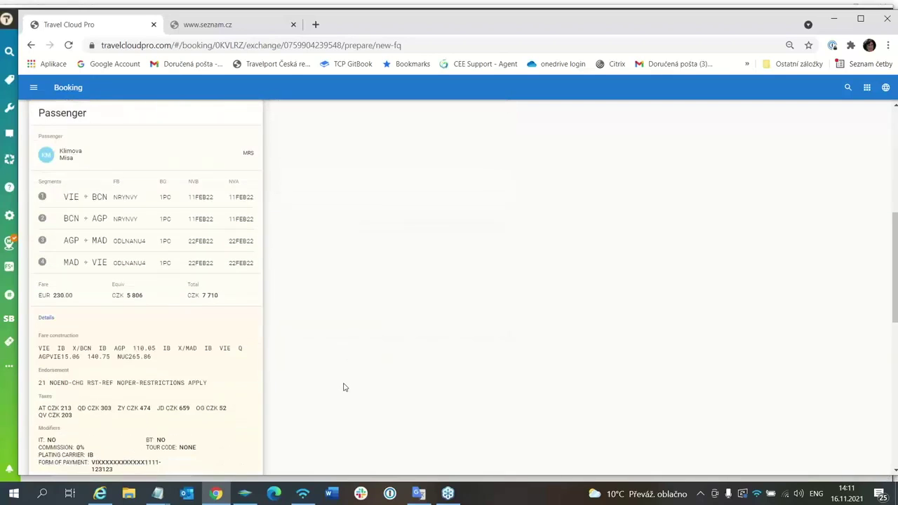
{"action": "scroll", "coordinate": [343, 386], "scroll_direction": "down", "scroll_amount": 3}
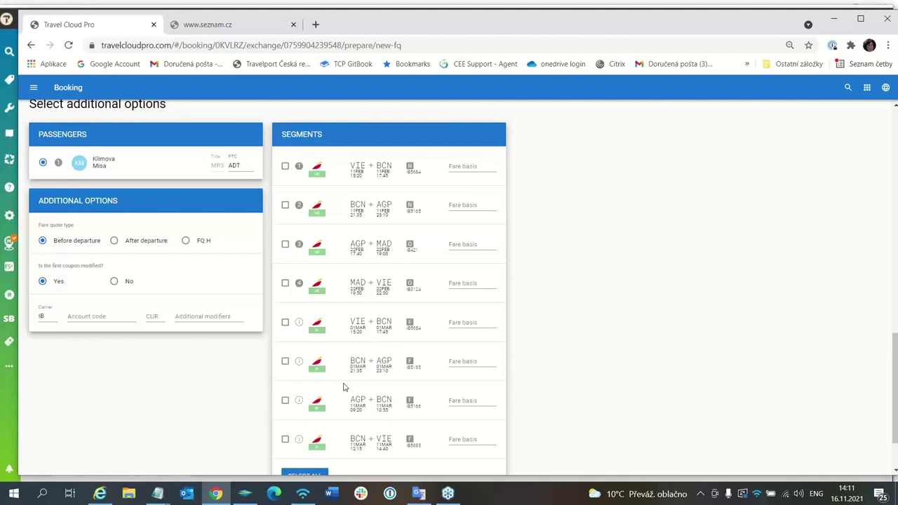
{"action": "scroll", "coordinate": [343, 386], "scroll_direction": "down", "scroll_amount": 1}
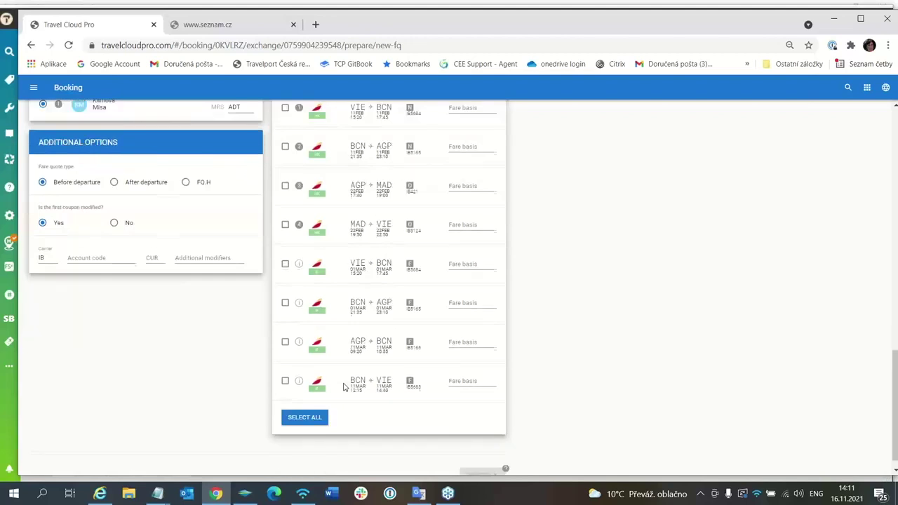
{"action": "scroll", "coordinate": [330, 379], "scroll_direction": "up", "scroll_amount": 1}
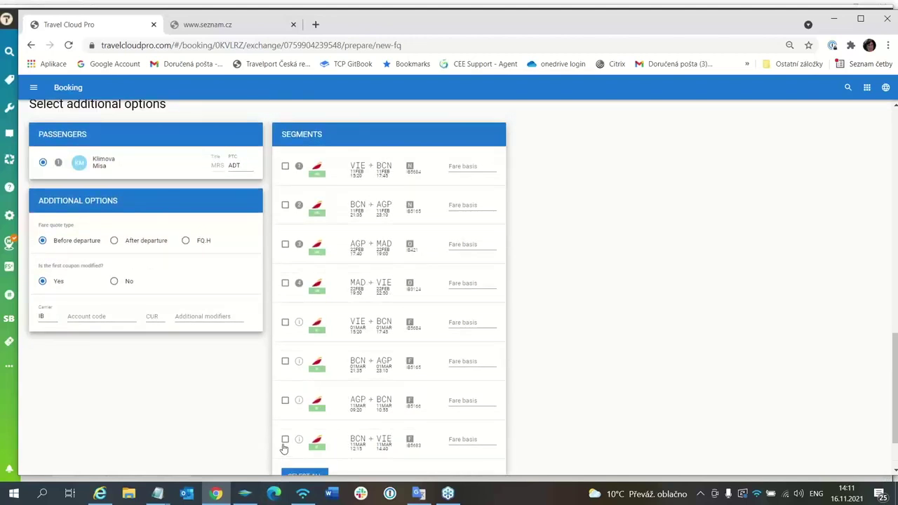
{"action": "left_click", "coordinate": [285, 324]}
{"action": "left_click", "coordinate": [286, 363]}
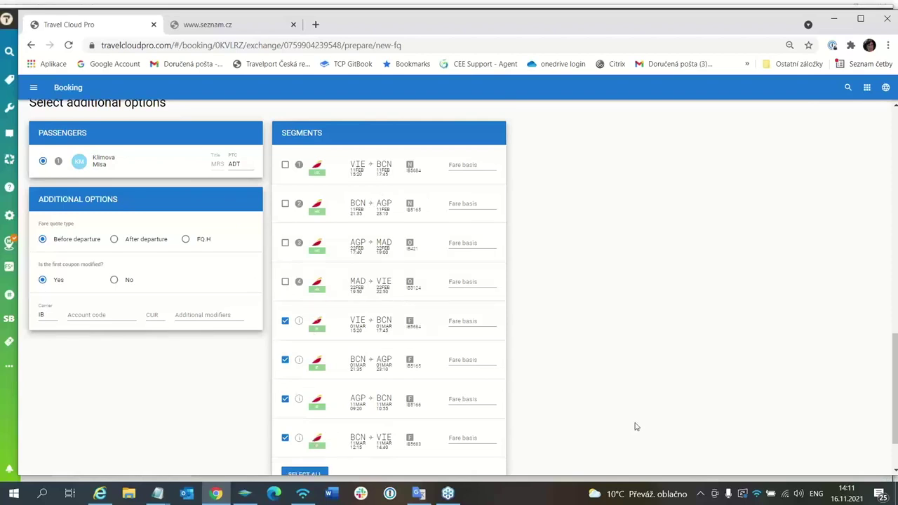
- Leave the quote currency empty and price the new fare quote
{"action": "scroll", "coordinate": [638, 426], "scroll_direction": "down", "scroll_amount": 1}
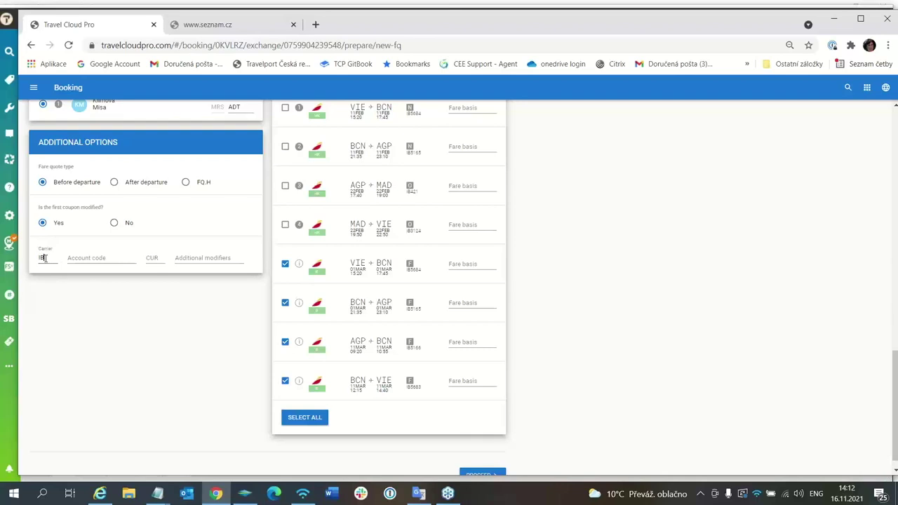
{"action": "left_click", "coordinate": [160, 258]}
{"action": "left_click", "coordinate": [151, 254]}
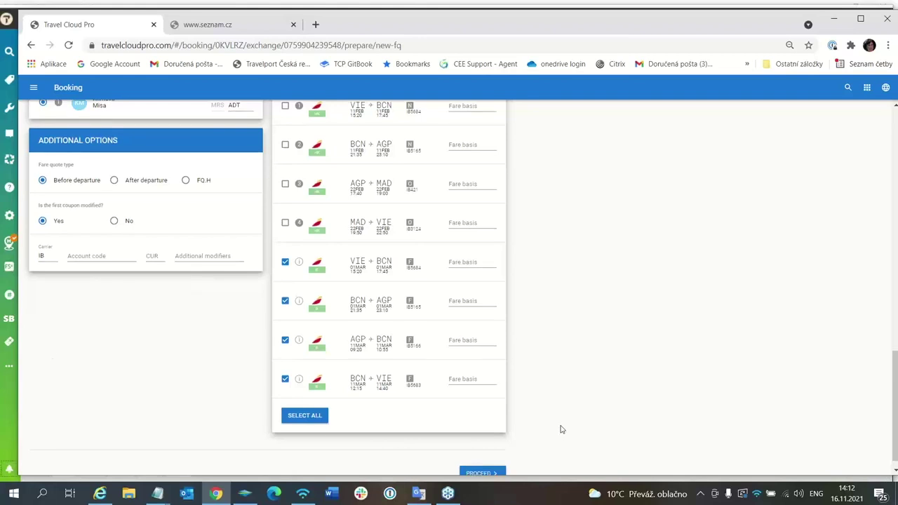
{"action": "scroll", "coordinate": [492, 449], "scroll_direction": "down", "scroll_amount": 1}
{"action": "left_click", "coordinate": [482, 460]}
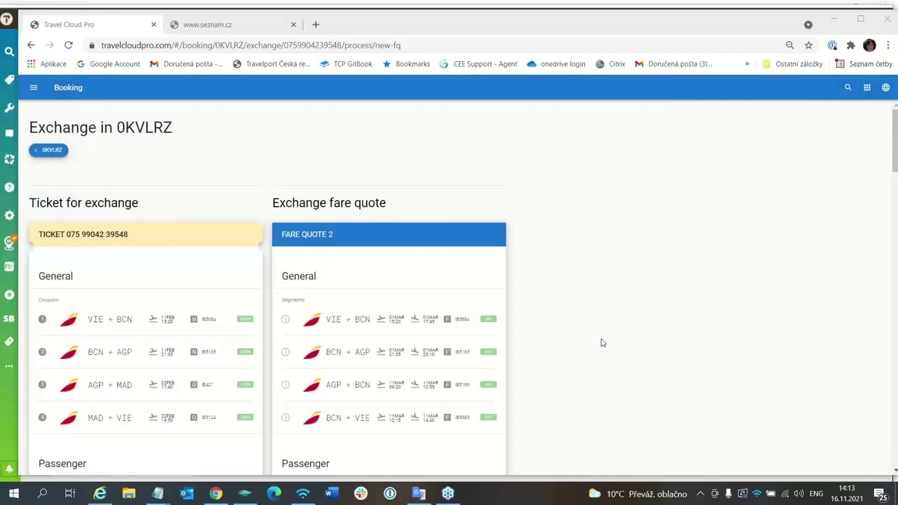
- Review the exchange comparison: new fare EUR 315.00 against original EUR 230.00
{"action": "scroll", "coordinate": [444, 298], "scroll_direction": "down", "scroll_amount": 1}
{"action": "scroll", "coordinate": [443, 299], "scroll_direction": "down", "scroll_amount": 4}
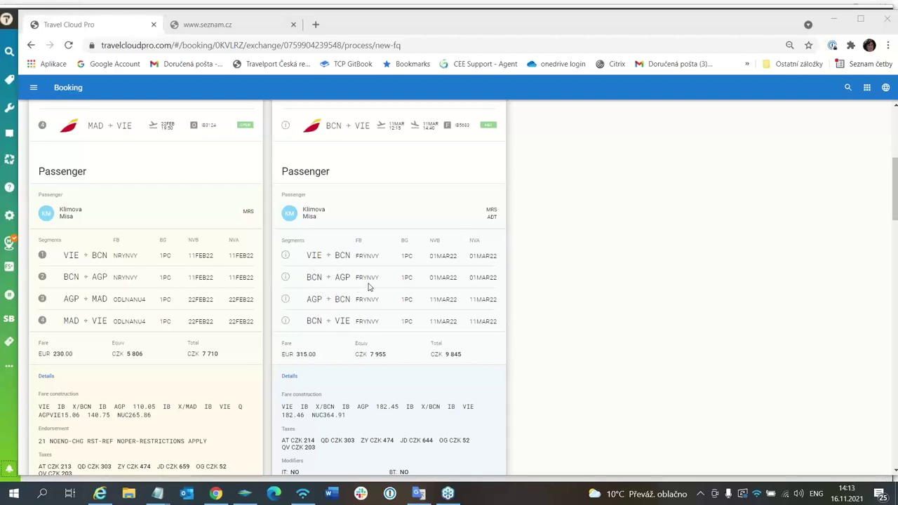
{"action": "scroll", "coordinate": [385, 281], "scroll_direction": "down", "scroll_amount": 2}
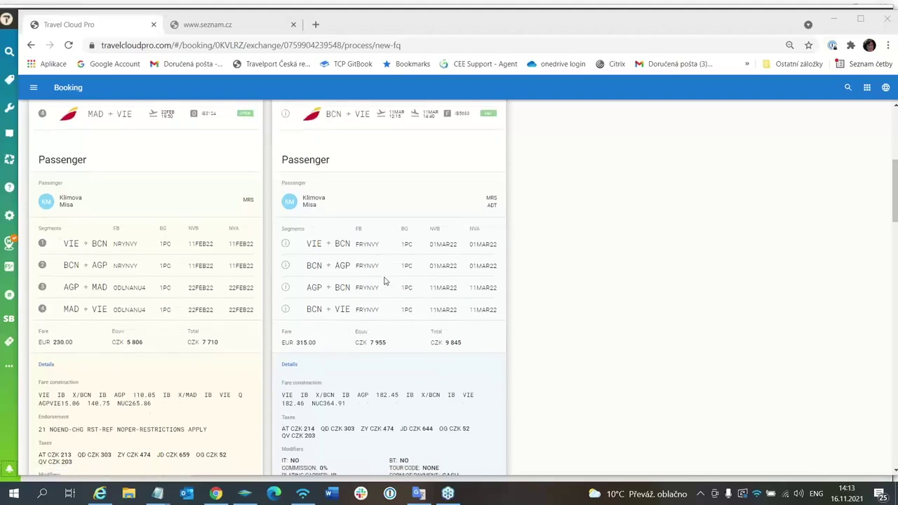
{"action": "scroll", "coordinate": [421, 284], "scroll_direction": "down", "scroll_amount": 4}
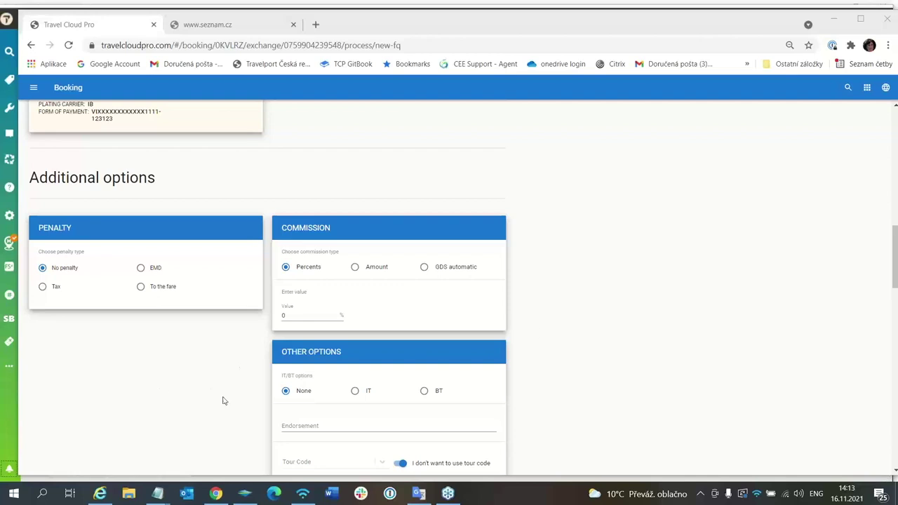
{"action": "scroll", "coordinate": [640, 314], "scroll_direction": "down", "scroll_amount": 7}
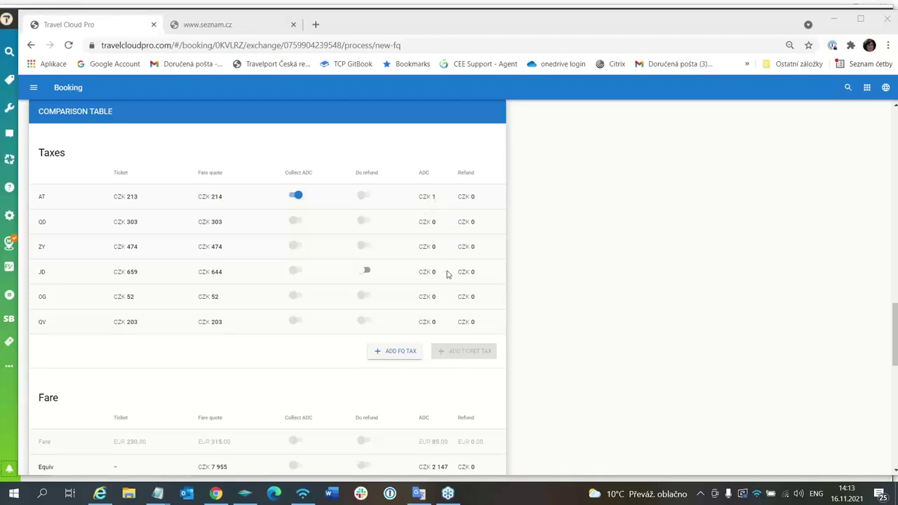
{"action": "scroll", "coordinate": [444, 279], "scroll_direction": "down", "scroll_amount": 3}
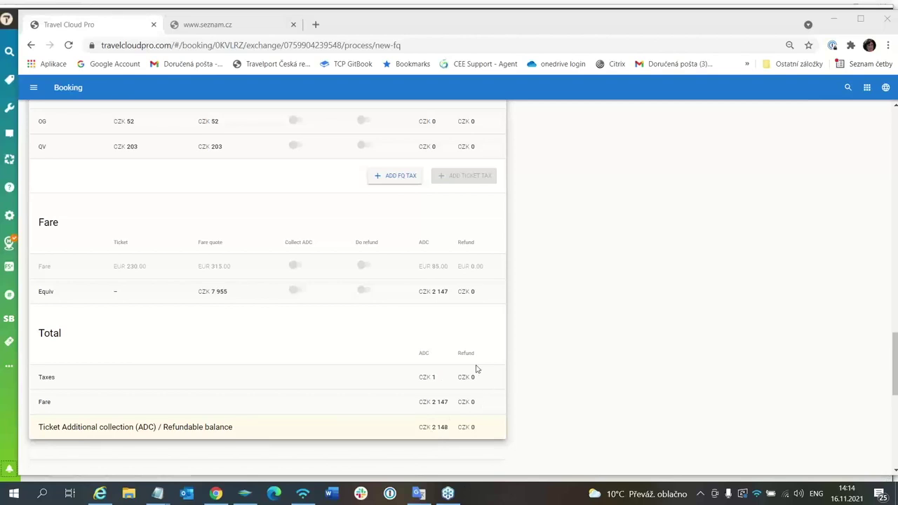
{"action": "scroll", "coordinate": [476, 369], "scroll_direction": "down", "scroll_amount": 4}
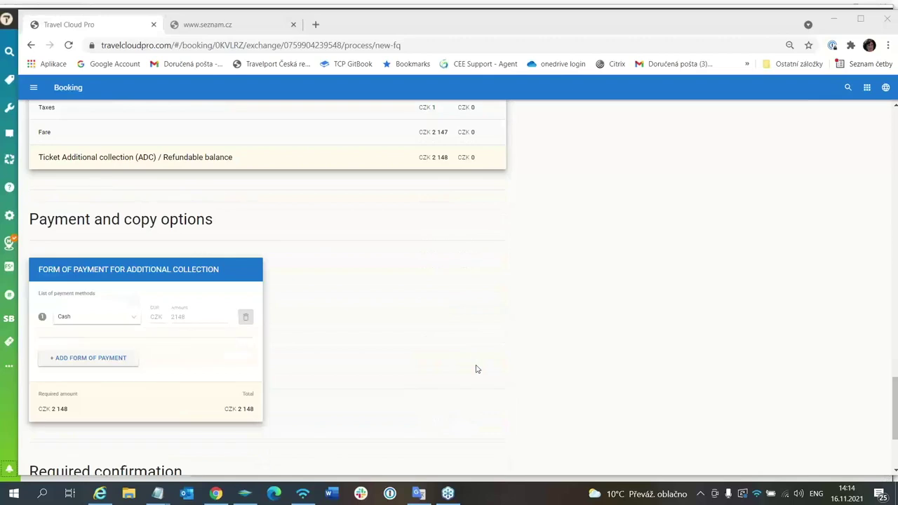
{"action": "scroll", "coordinate": [476, 369], "scroll_direction": "down", "scroll_amount": 2}
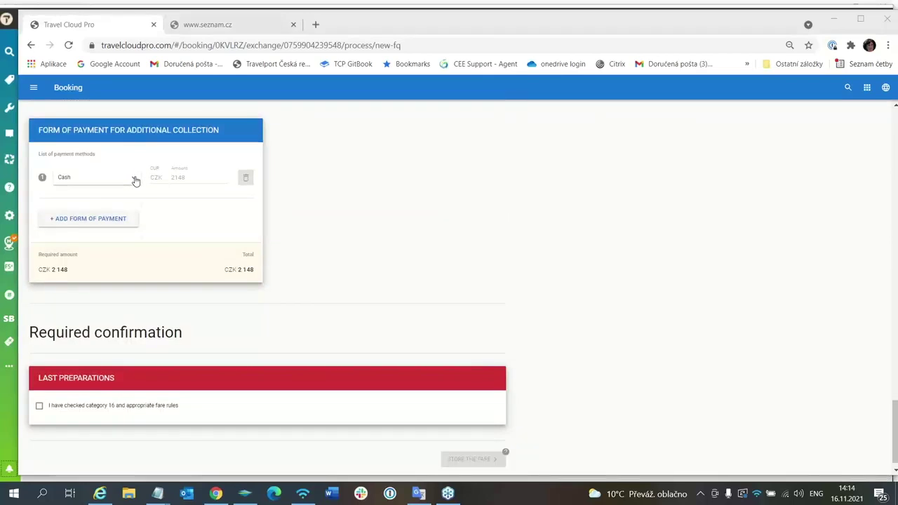
- Choose card as the payment method for the additional collection and enter the card number
{"action": "left_click", "coordinate": [135, 179]}
{"action": "left_click", "coordinate": [96, 224]}
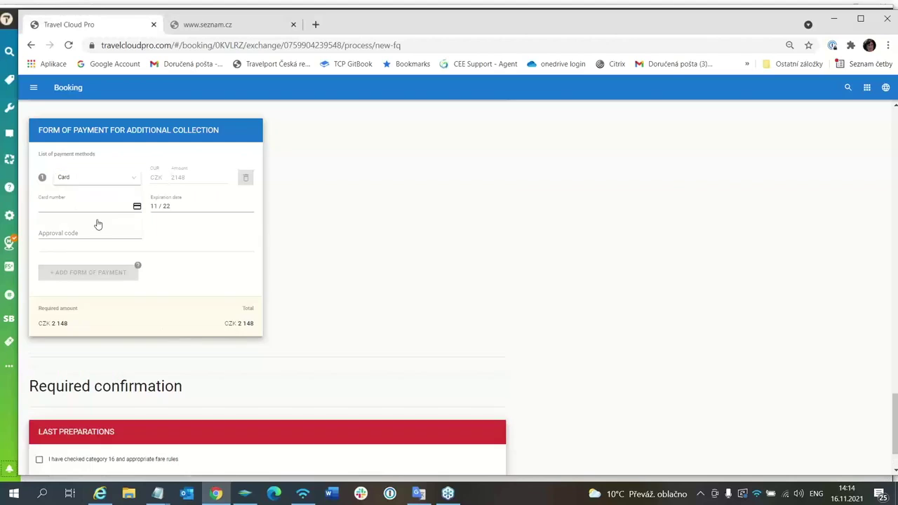
{"action": "left_click", "coordinate": [53, 203]}
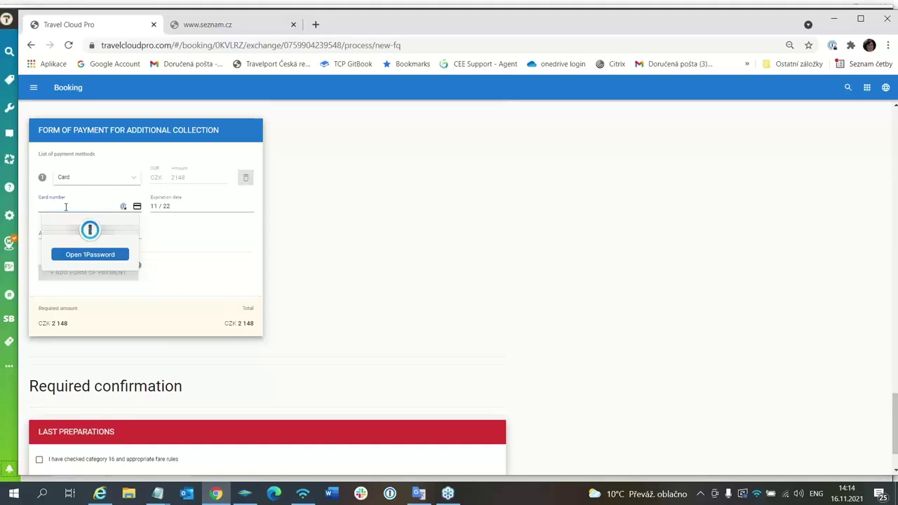
{"action": "type", "text": "4444 3"}
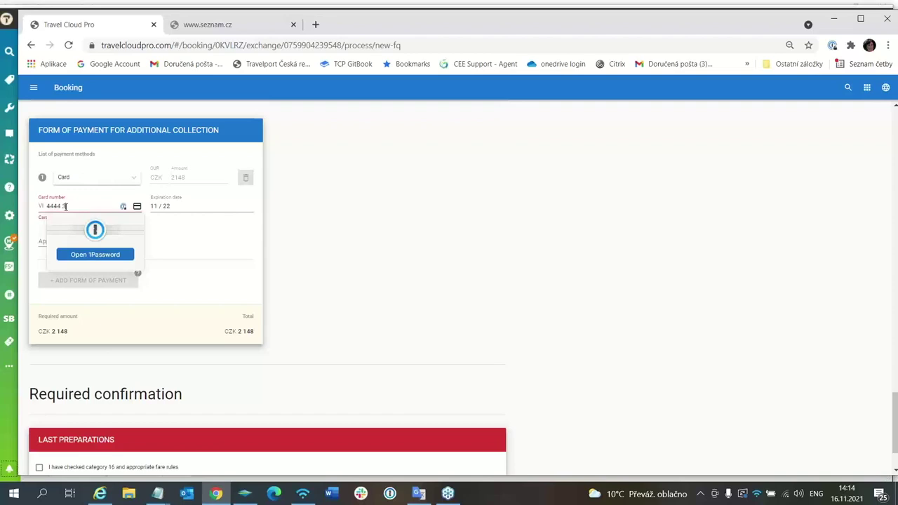
{"action": "type", "text": "333 2222 1111"}
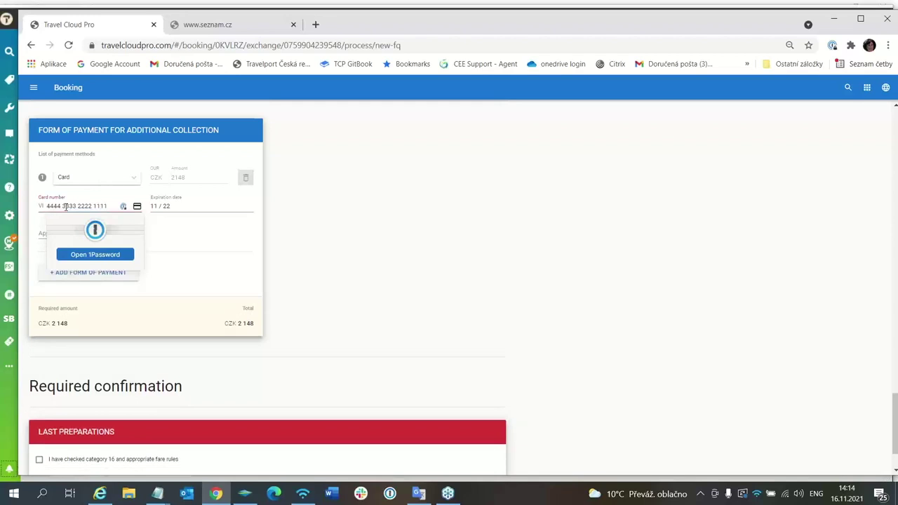
- Correct the expiry month to 2, fill the approval code, and tick the category 16 check
{"action": "left_click", "coordinate": [167, 205]}
{"action": "left_click", "coordinate": [160, 206]}
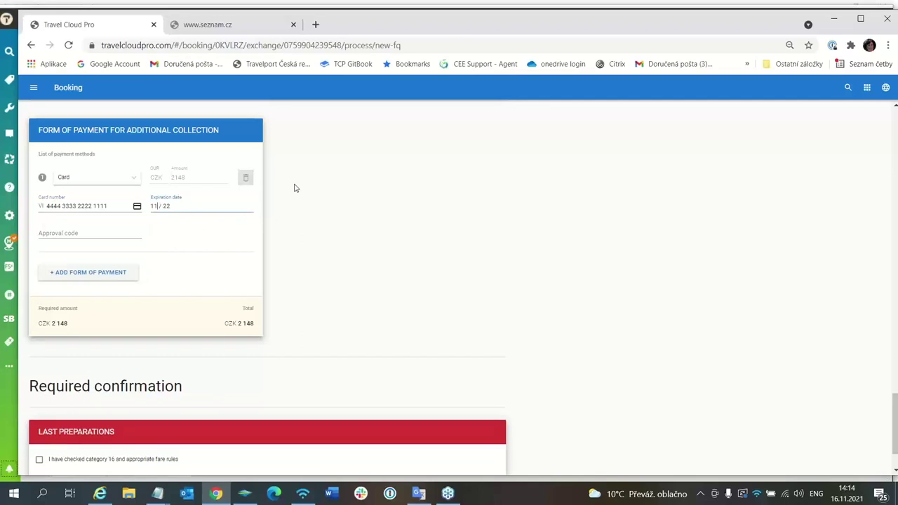
{"action": "key", "text": "BackSpace"}
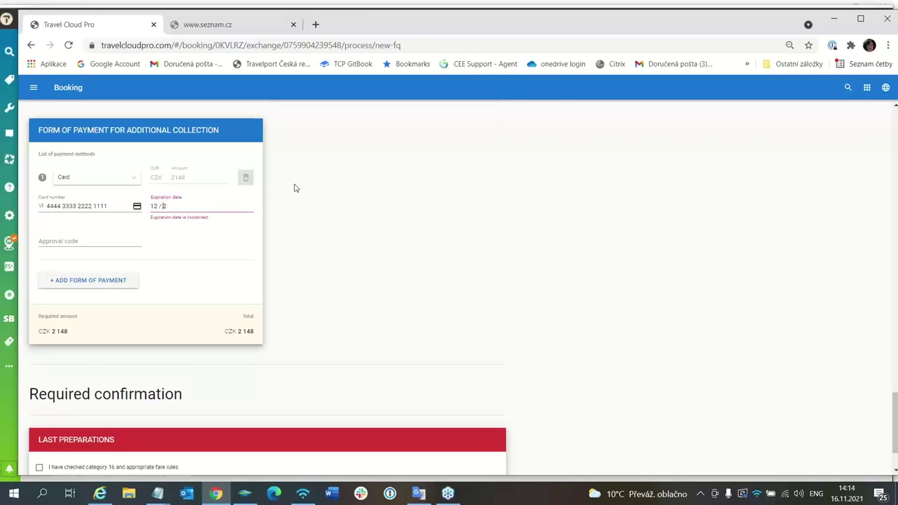
{"action": "type", "text": "2"}
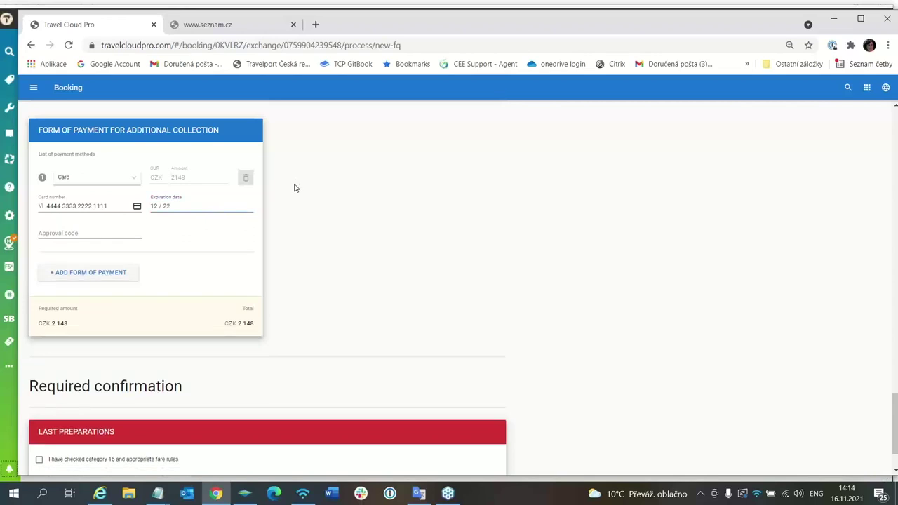
{"action": "left_click", "coordinate": [70, 233]}
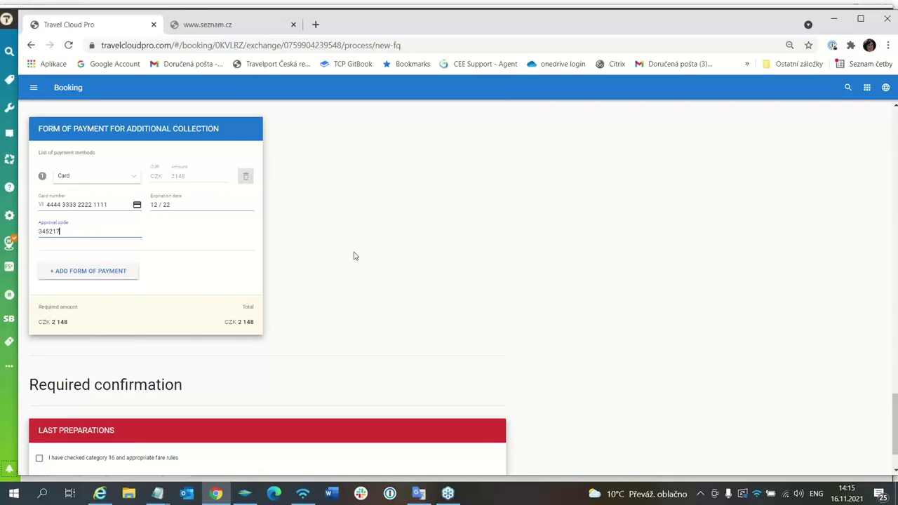
{"action": "scroll", "coordinate": [355, 256], "scroll_direction": "down", "scroll_amount": 1}
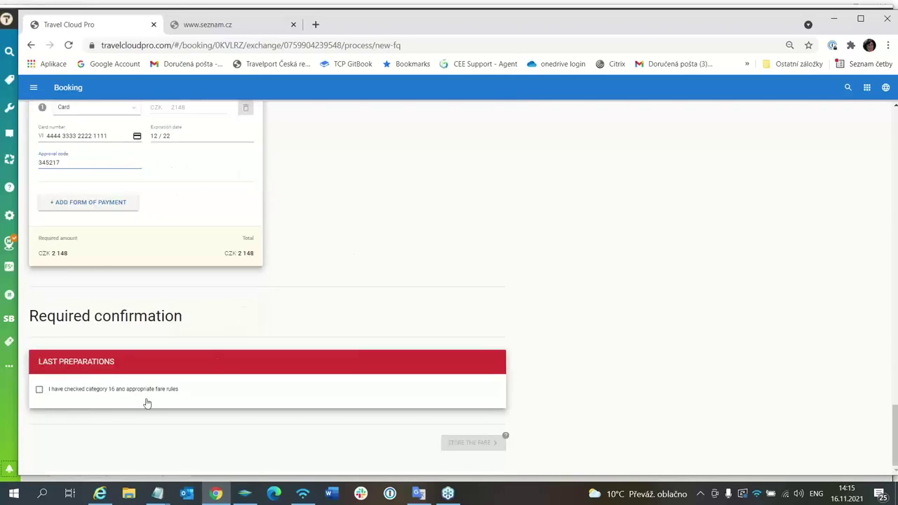
{"action": "left_click", "coordinate": [40, 391]}
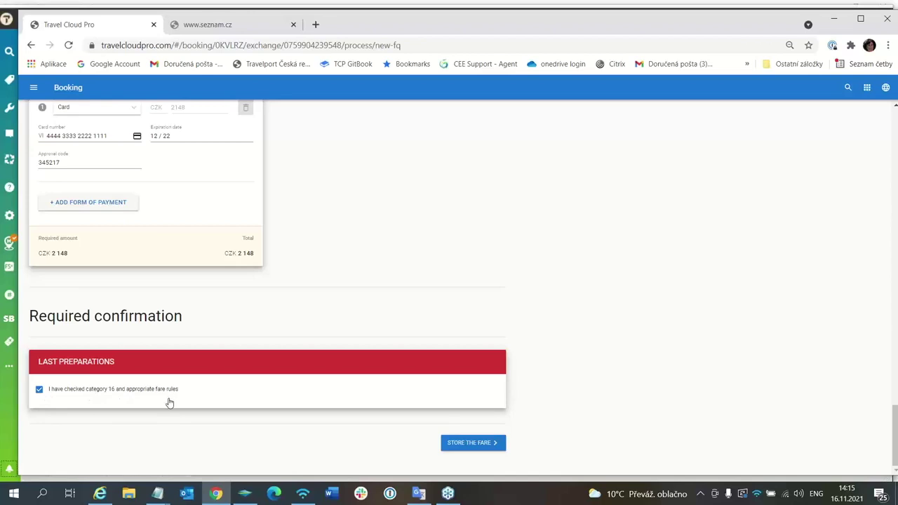
- Store the new fare and confirm booking the segments and processing the fare
{"action": "left_click", "coordinate": [469, 443]}
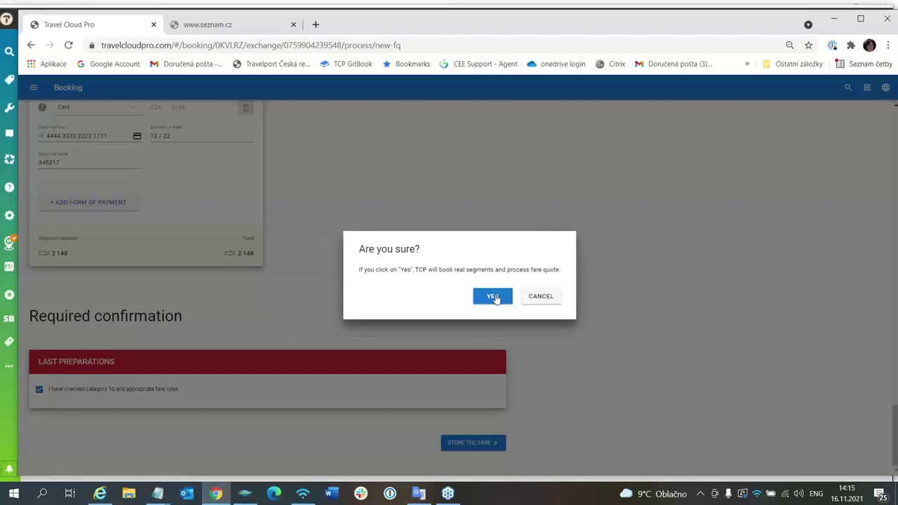
{"action": "left_click", "coordinate": [494, 297]}
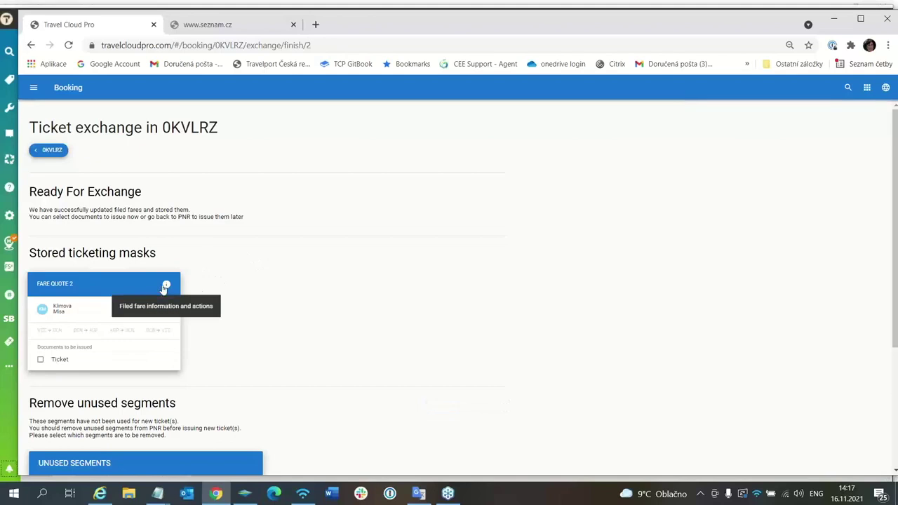
{"action": "left_click", "coordinate": [167, 285]}
{"action": "scroll", "coordinate": [458, 266], "scroll_direction": "down", "scroll_amount": 12}
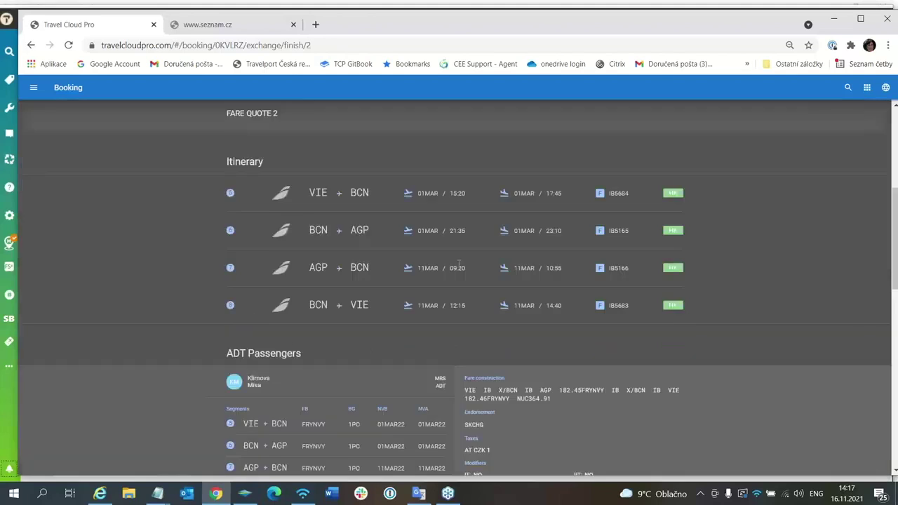
{"action": "scroll", "coordinate": [455, 270], "scroll_direction": "up", "scroll_amount": 3}
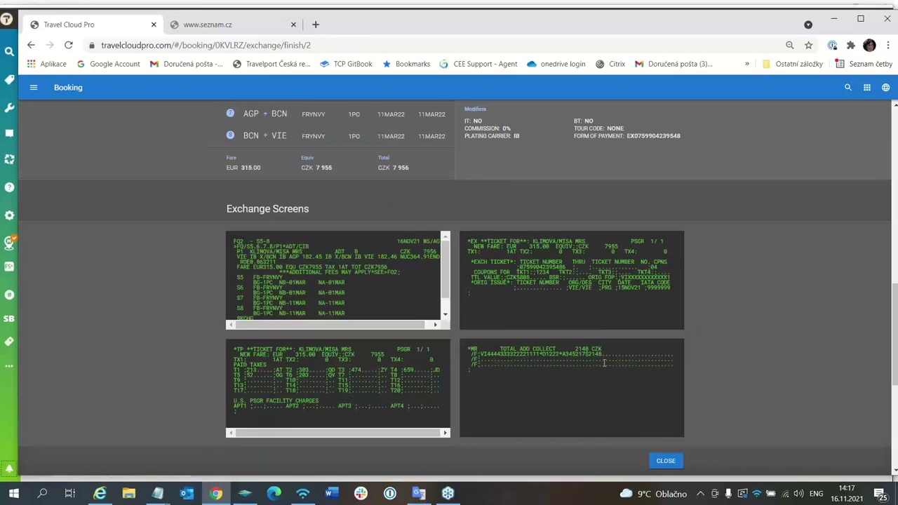
{"action": "left_click", "coordinate": [666, 461]}
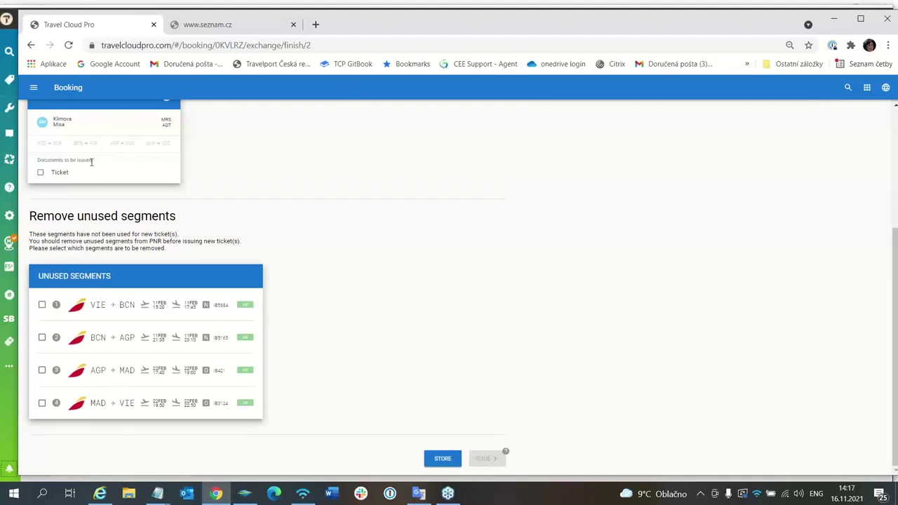
- Include the ticket for issuing and mark the VIE–BCN, BCN–AGP, AGP–MAD and MAD–VIE segments for removal
{"action": "left_click", "coordinate": [40, 173]}
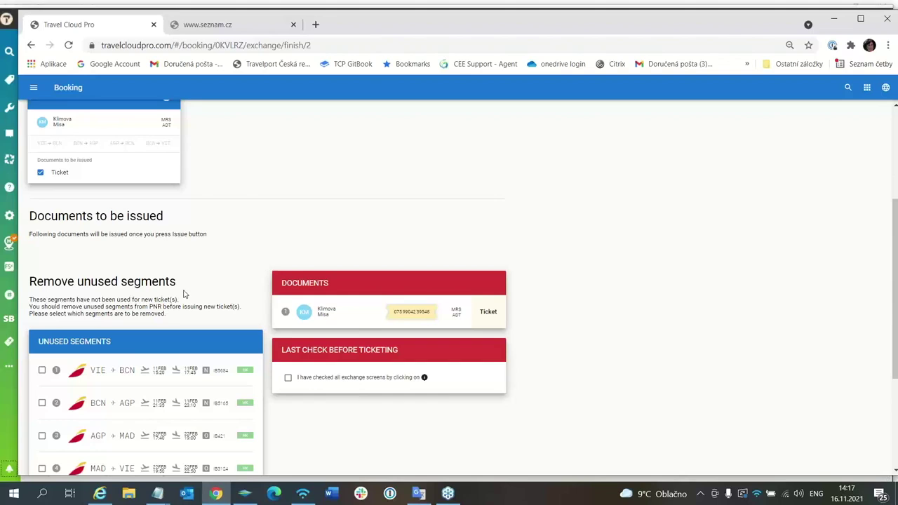
{"action": "scroll", "coordinate": [562, 383], "scroll_direction": "down", "scroll_amount": 2}
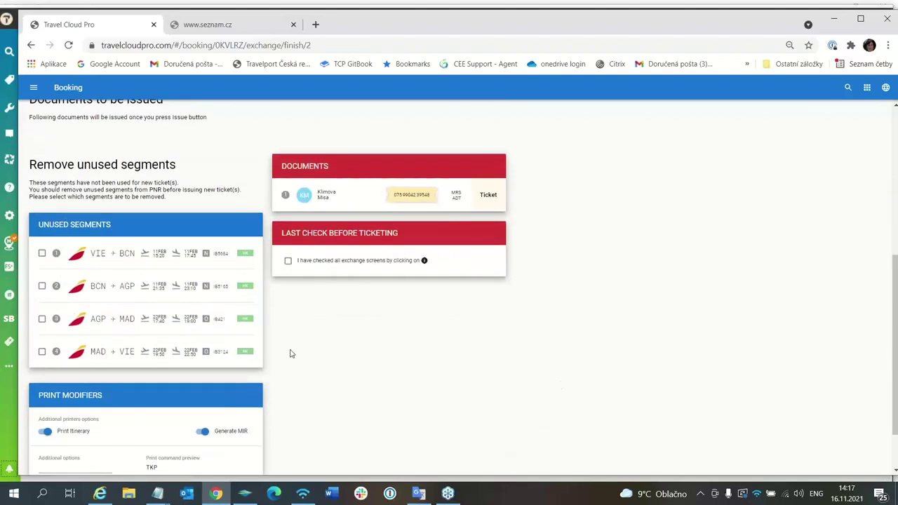
{"action": "left_click", "coordinate": [42, 254]}
{"action": "left_click", "coordinate": [41, 285]}
{"action": "left_click", "coordinate": [42, 319]}
{"action": "left_click", "coordinate": [42, 351]}
- Re-mark the BCN–AGP and AGP–MAD removals and confirm all exchange screens were checked
{"action": "left_click", "coordinate": [42, 287]}
{"action": "left_click", "coordinate": [43, 320]}
{"action": "left_click", "coordinate": [42, 287]}
{"action": "left_click", "coordinate": [43, 319]}
{"action": "left_click", "coordinate": [288, 261]}
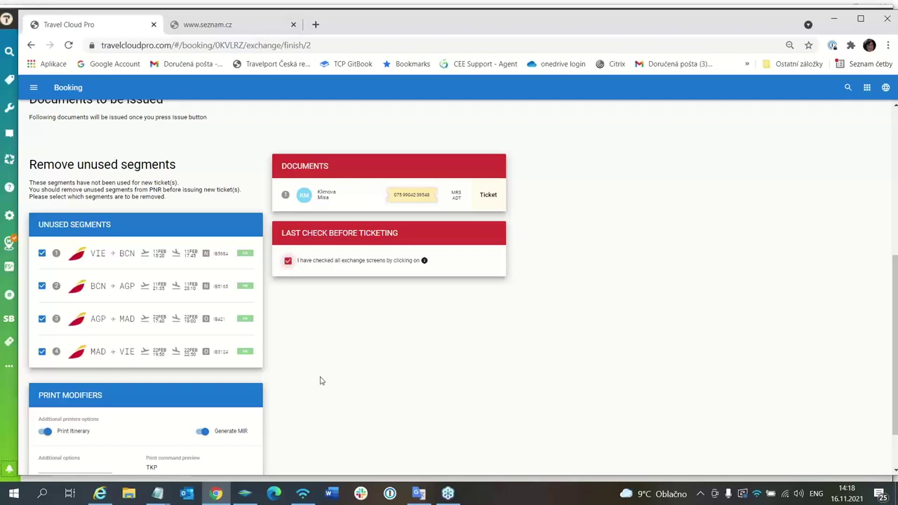
{"action": "scroll", "coordinate": [347, 393], "scroll_direction": "down", "scroll_amount": 1}
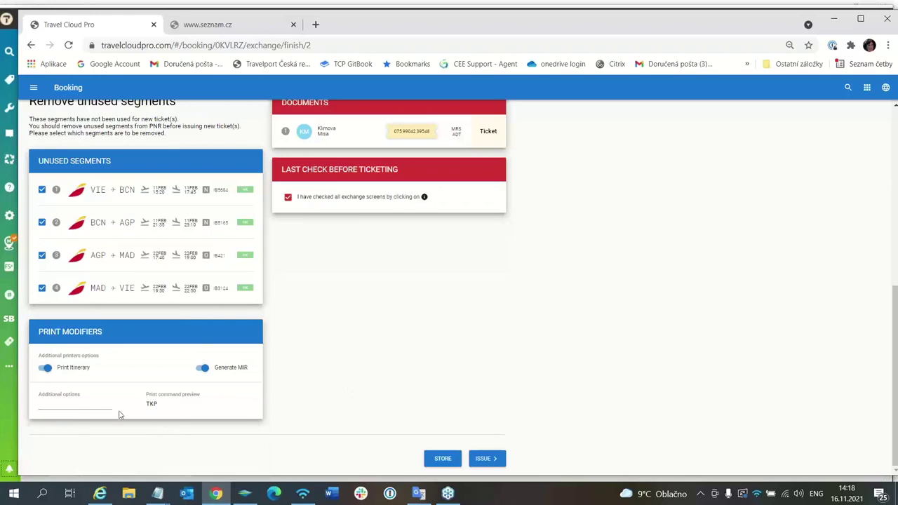
- Issue the new exchange ticket and confirm issuing the documents
{"action": "left_click", "coordinate": [486, 460]}
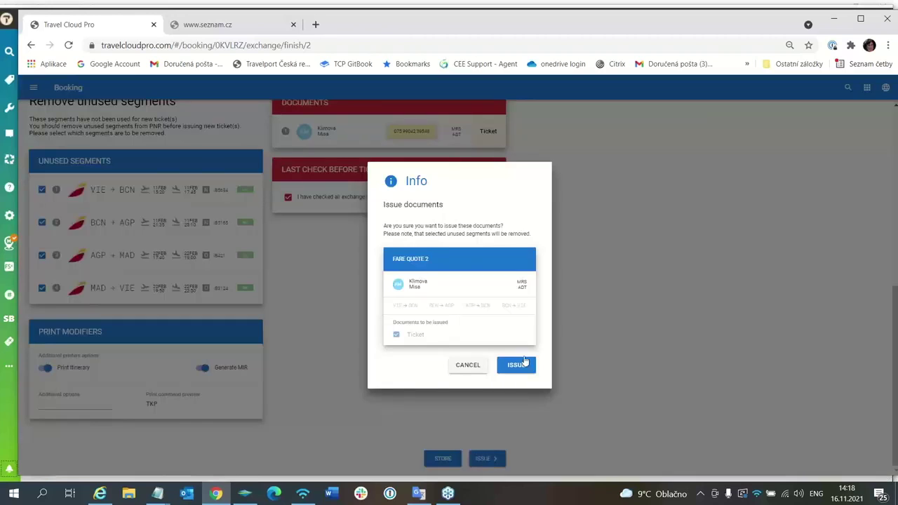
{"action": "left_click", "coordinate": [519, 365]}
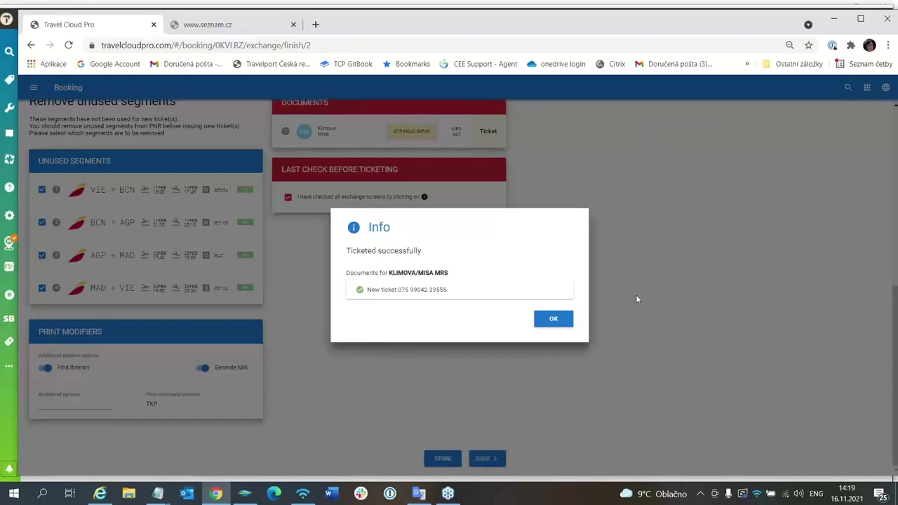
- Dismiss the ticketing success and error messages, then switch to Travelport Smartpoint
{"action": "left_click", "coordinate": [555, 320]}
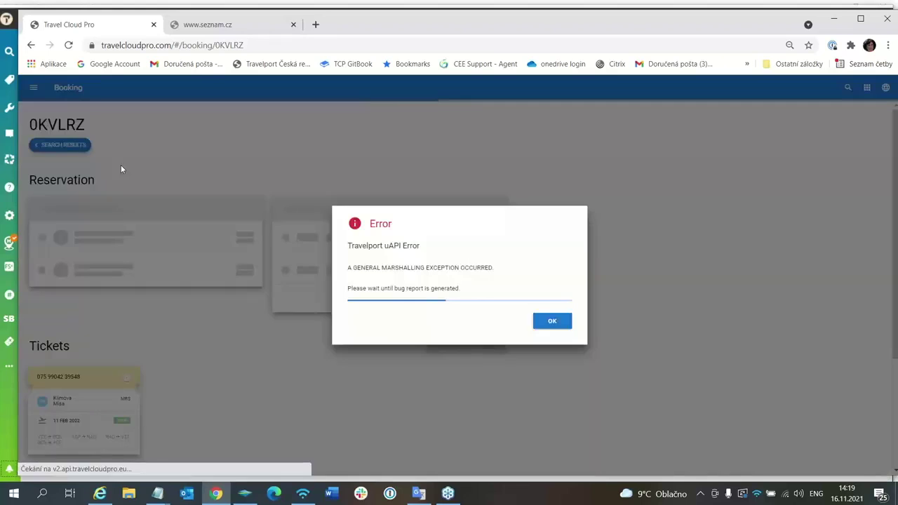
{"action": "left_click", "coordinate": [563, 322]}
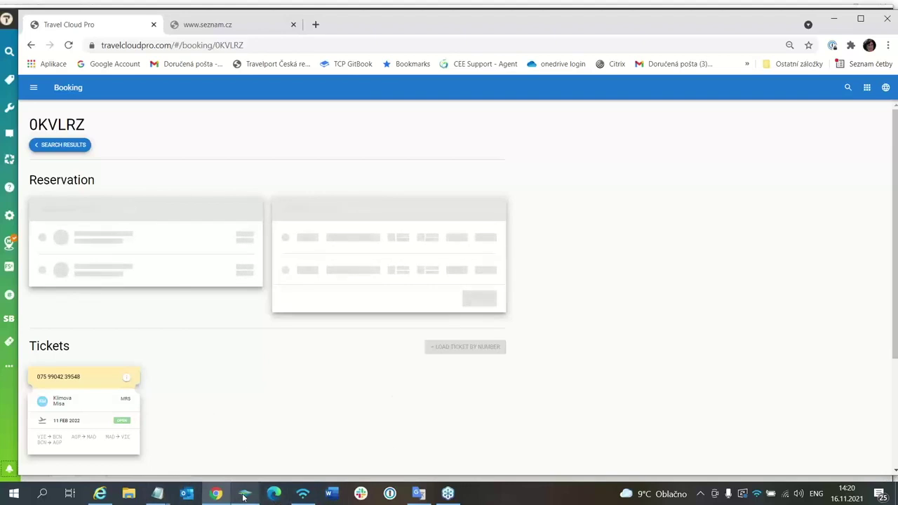
{"action": "left_click", "coordinate": [244, 495]}
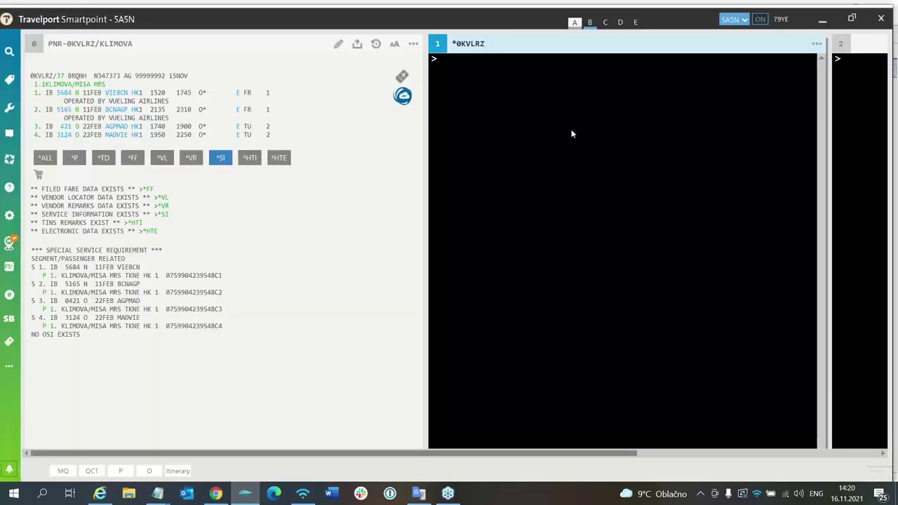
{"action": "left_click", "coordinate": [442, 62]}
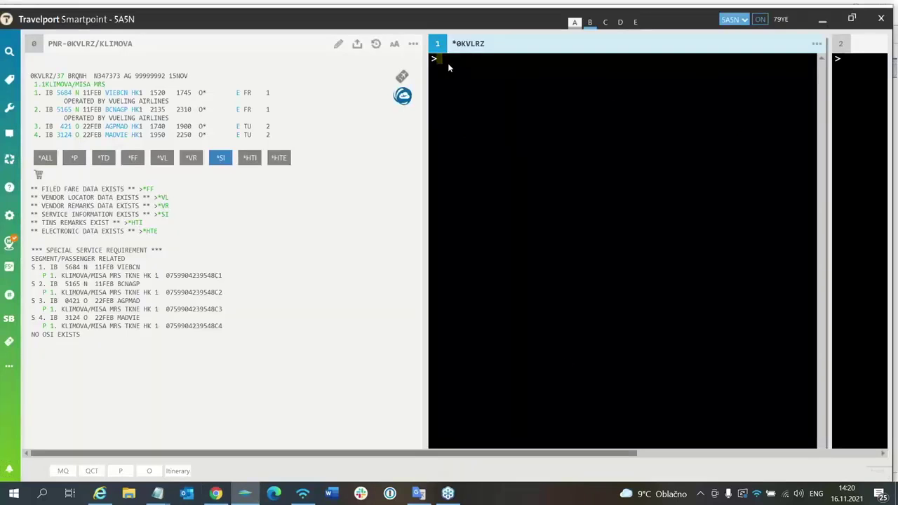
{"action": "type", "text": "IR"}
{"action": "key", "text": "Return"}
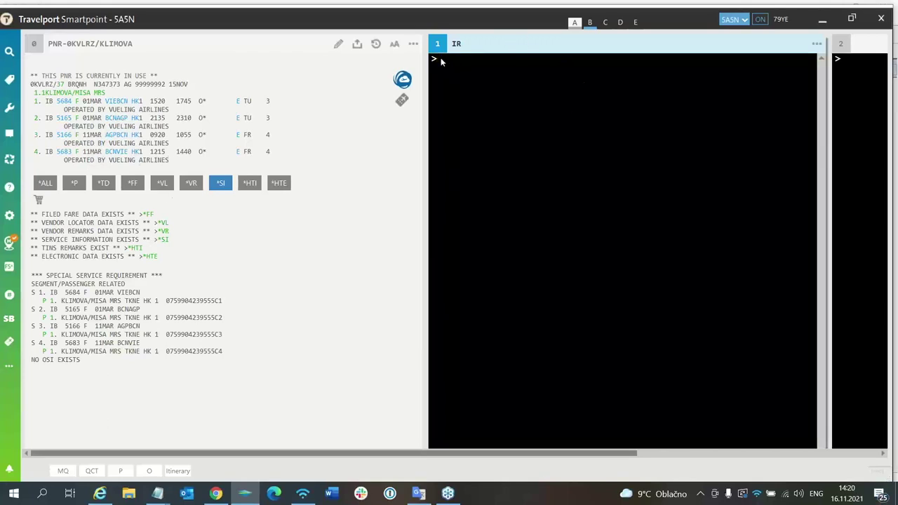
{"action": "type", "text": "*B"}
{"action": "key", "text": "Return"}
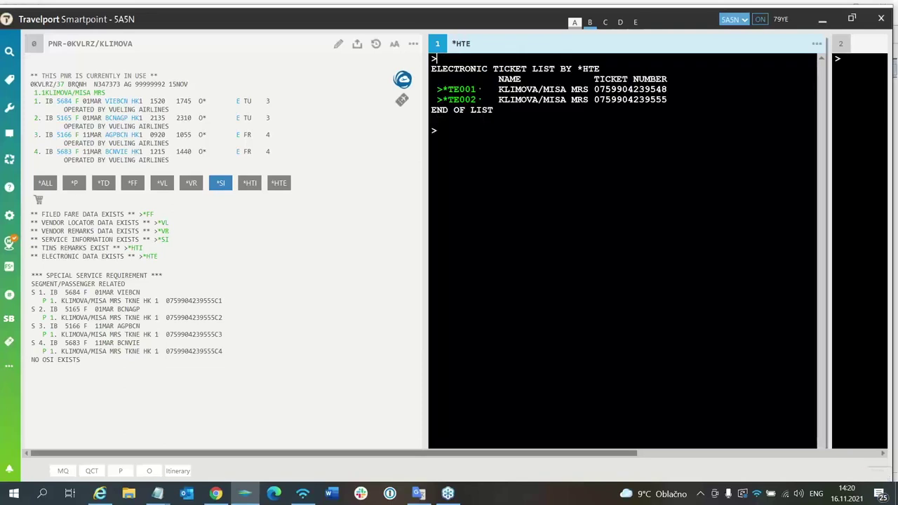
{"action": "left_click", "coordinate": [462, 100]}
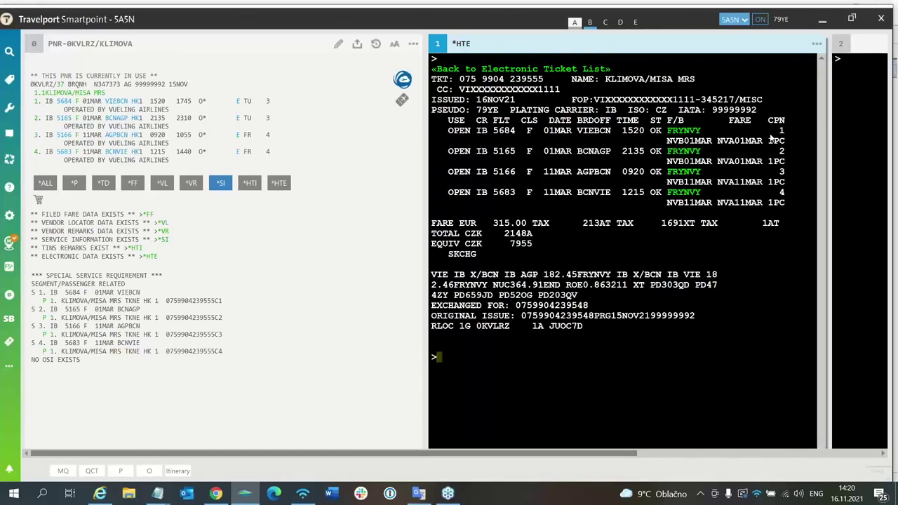